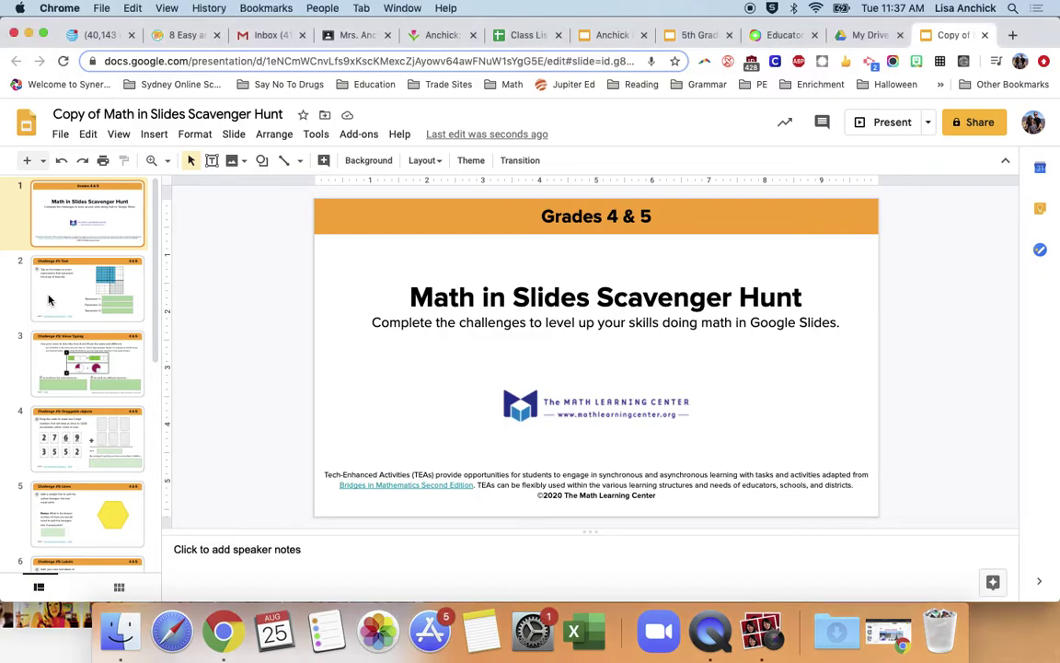
Open the Challenge #1: Text slide and examine its instructions and the Expression 1 answer box
{"action": "left_click", "coordinate": [68, 266]}
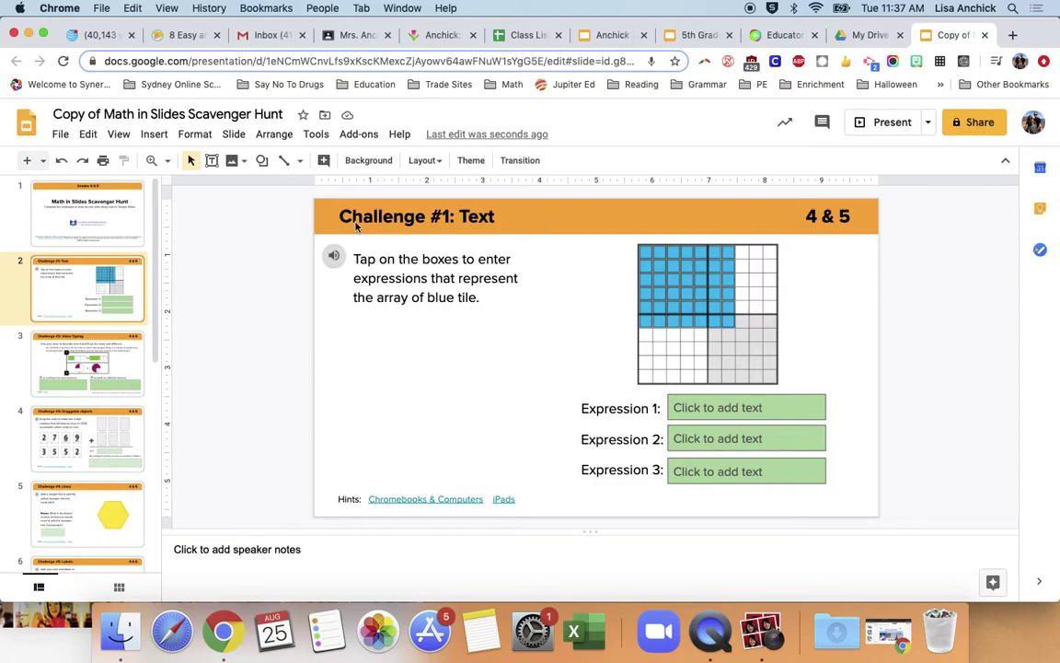
{"action": "mouse_move", "coordinate": [332, 259]}
{"action": "left_click", "coordinate": [708, 410]}
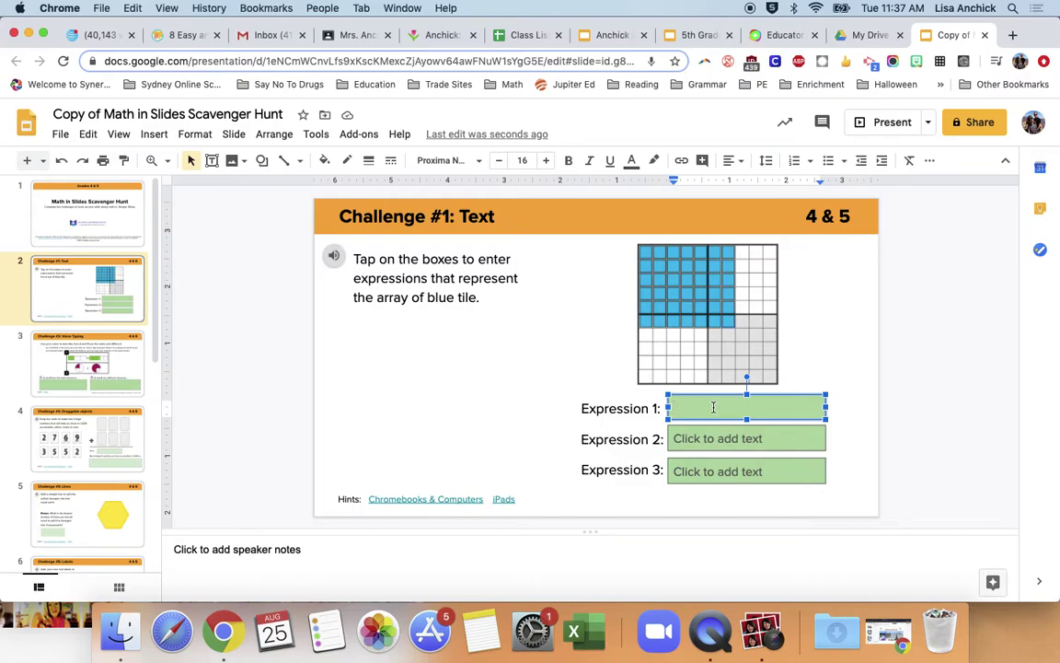
{"action": "left_click", "coordinate": [477, 353]}
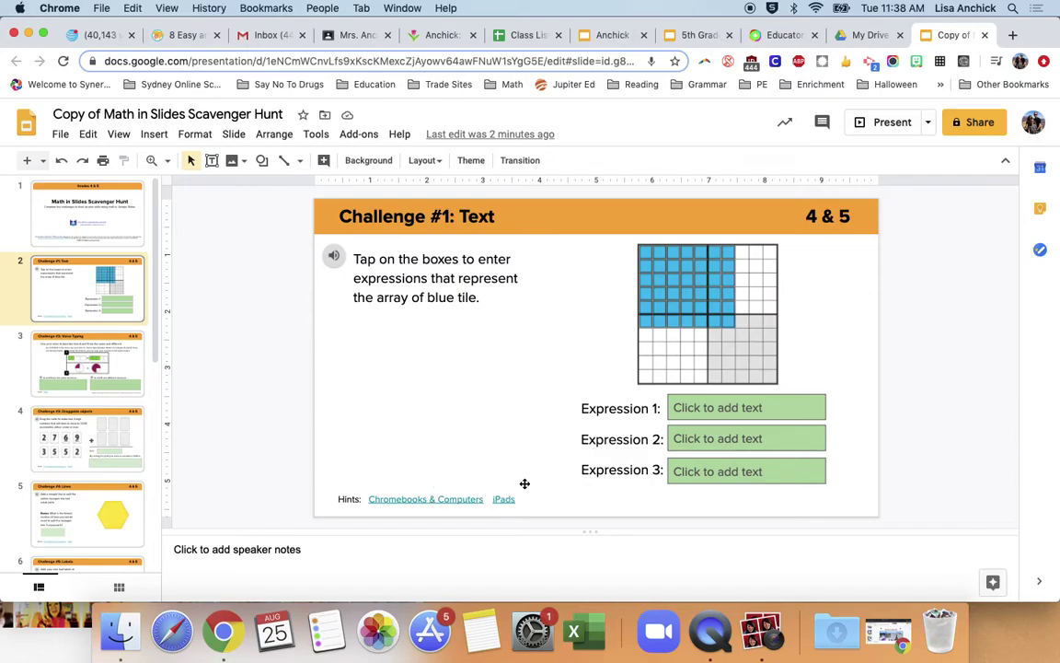
View the Chromebooks & Computers and iPads hints for Challenge #1, closing each one after watching it
{"action": "left_click", "coordinate": [419, 499]}
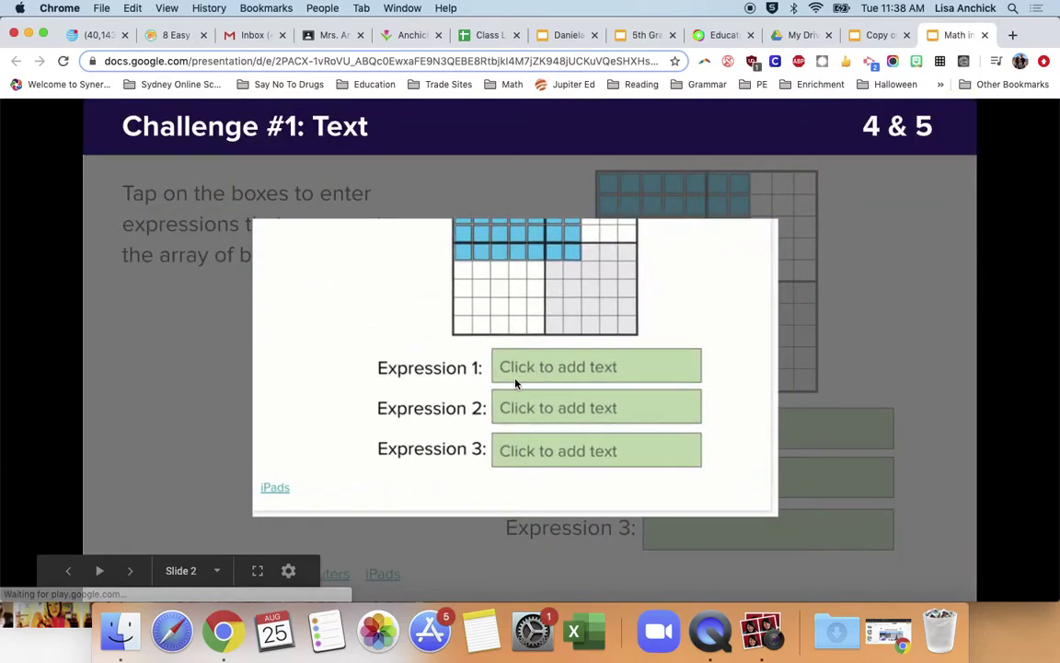
{"action": "left_click", "coordinate": [515, 381]}
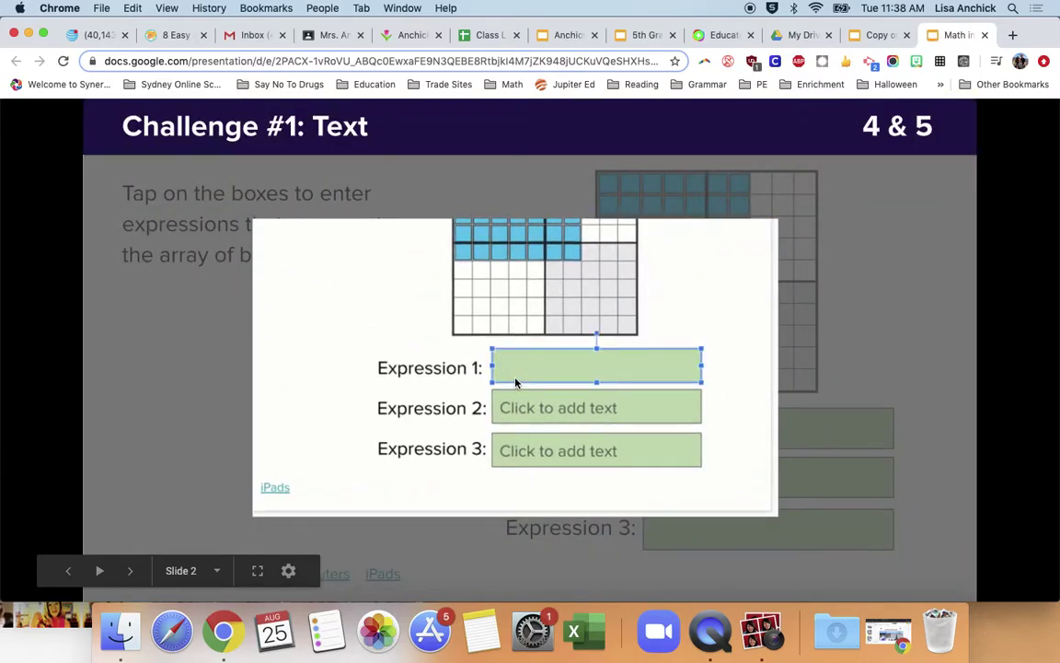
{"action": "type", "text": "6 x 7"}
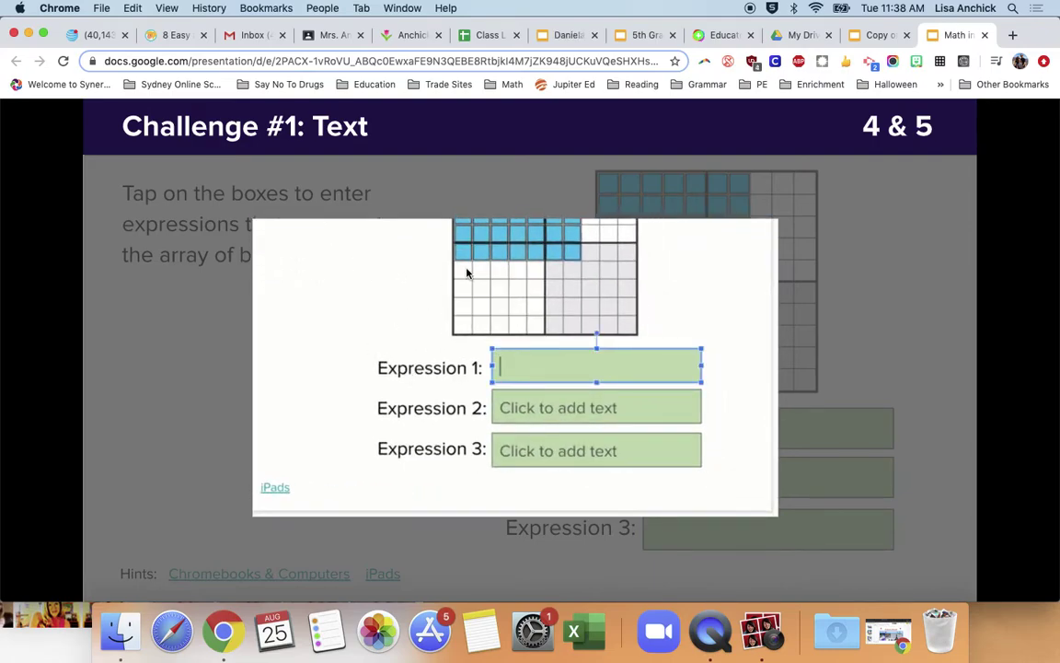
{"action": "left_click", "coordinate": [985, 35]}
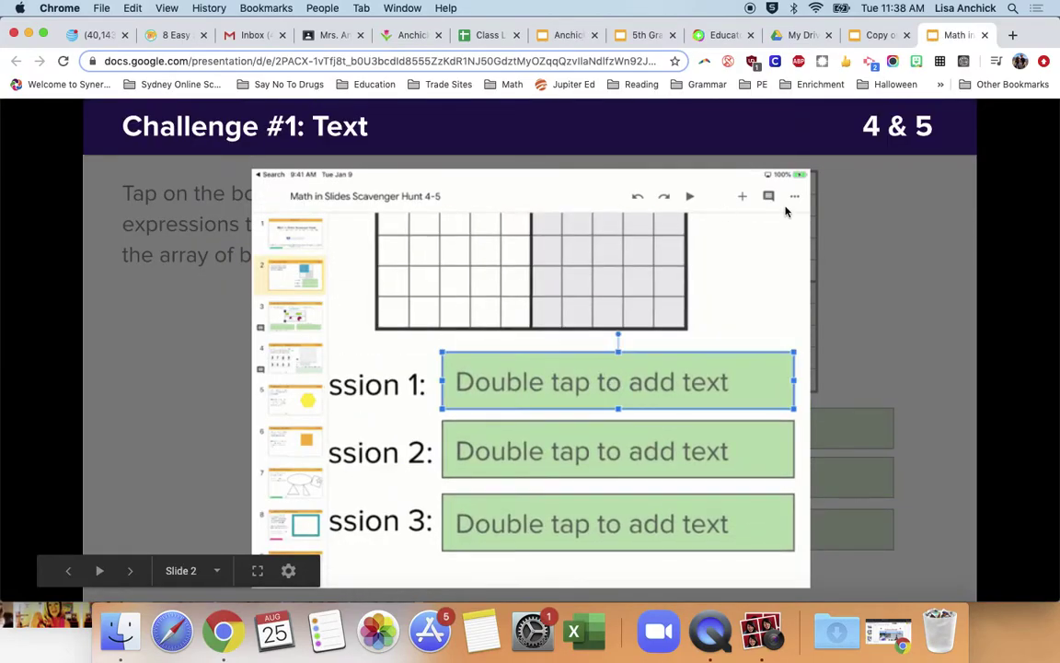
{"action": "left_click", "coordinate": [986, 35]}
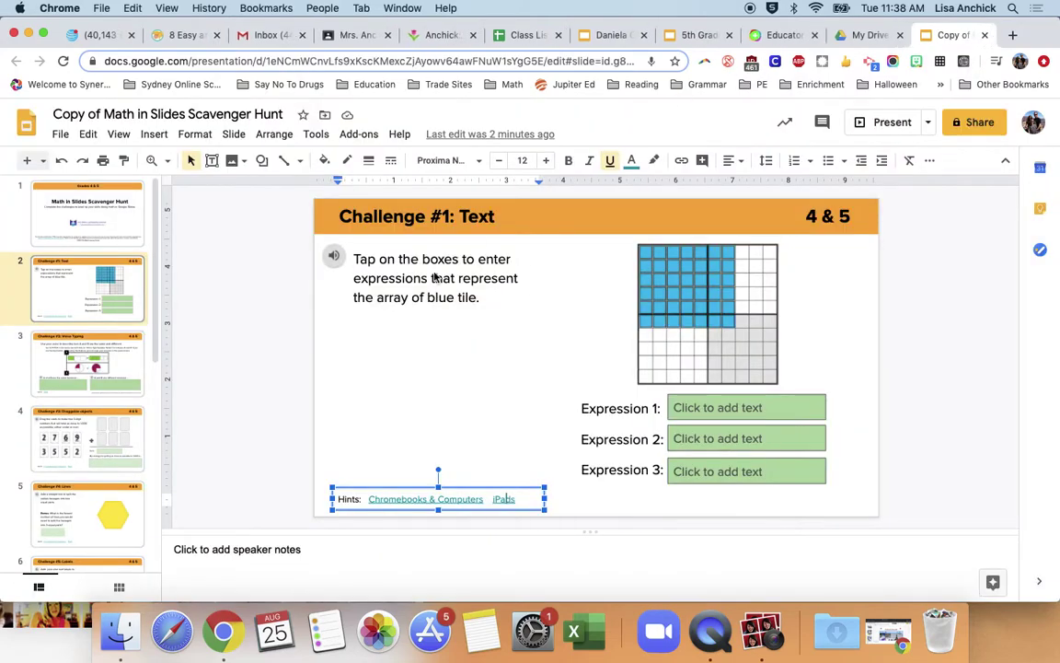
Open the Challenge #2: Voice Typing slide and examine its two green answer boxes
{"action": "left_click", "coordinate": [129, 362]}
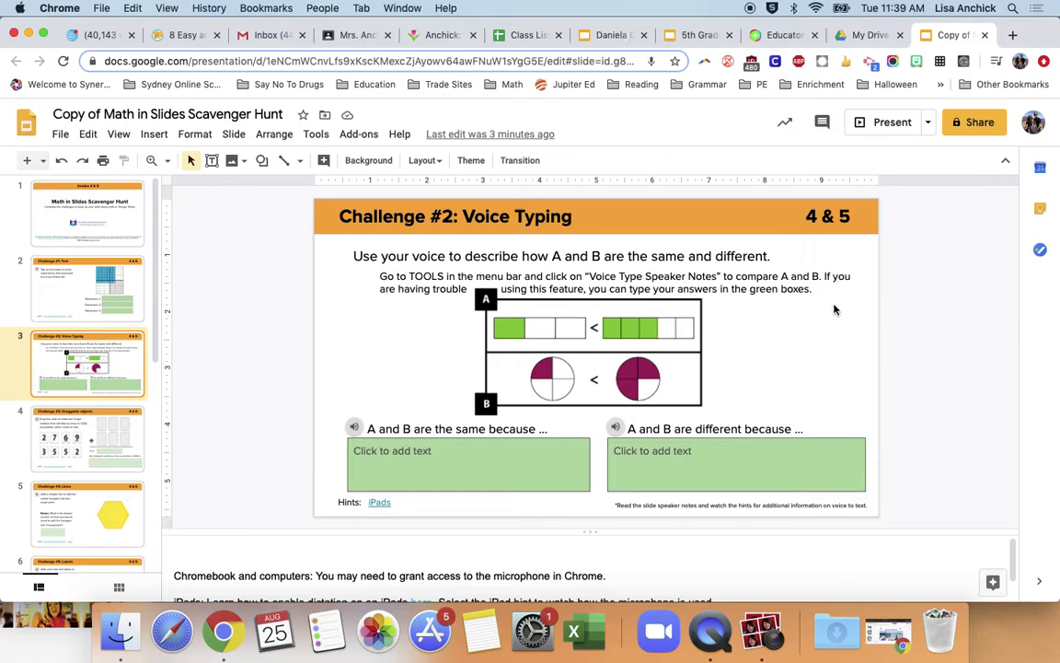
{"action": "left_click", "coordinate": [493, 453]}
{"action": "left_click", "coordinate": [684, 454]}
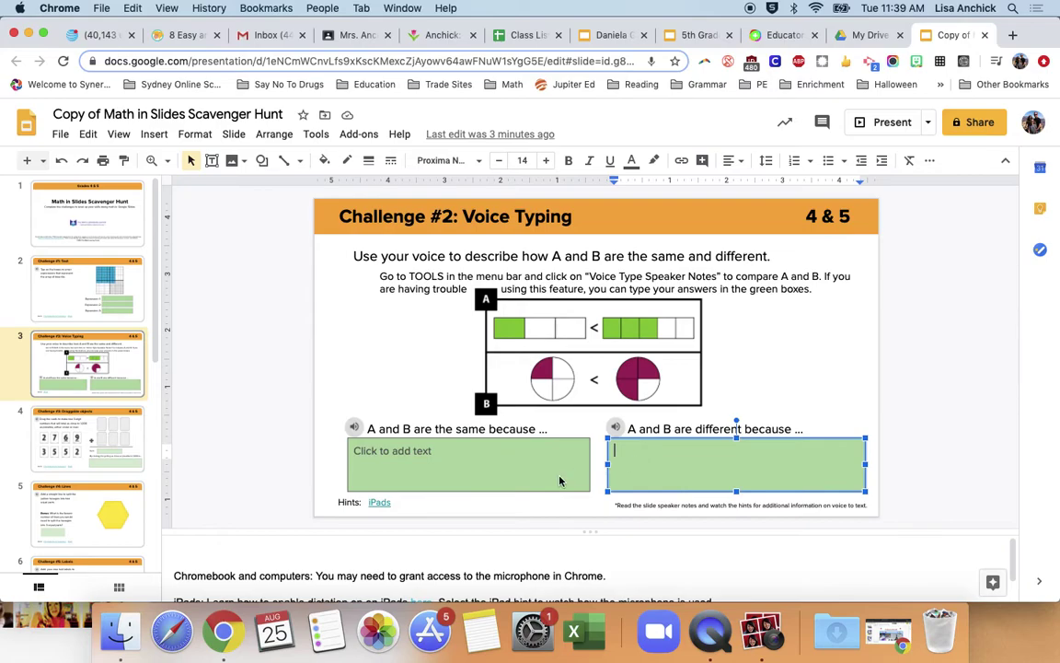
{"action": "left_click", "coordinate": [445, 451]}
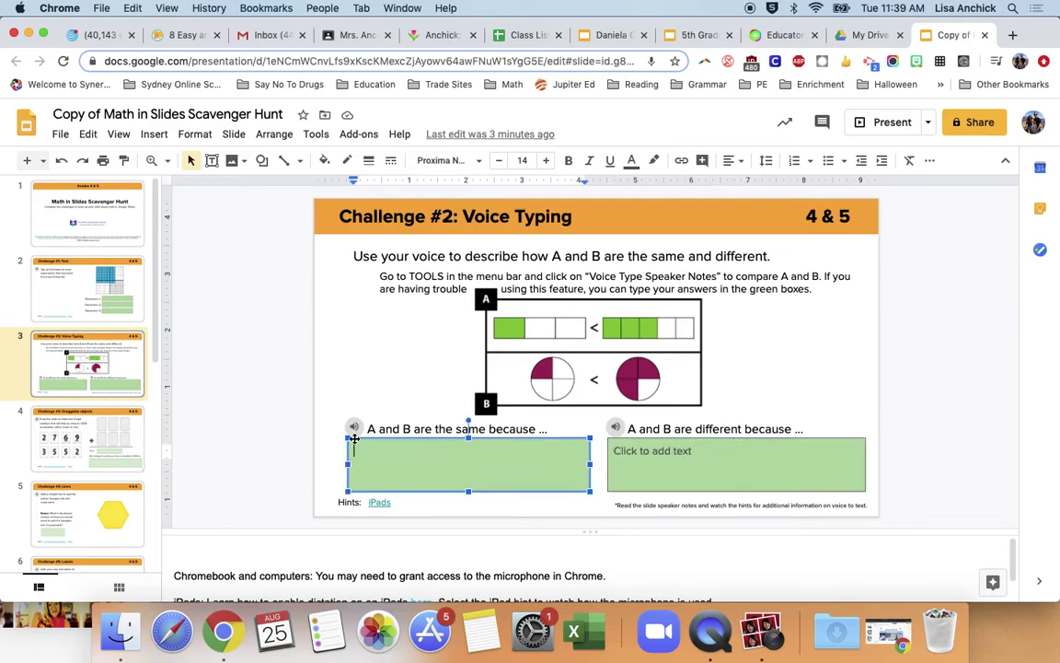
{"action": "left_click", "coordinate": [410, 326]}
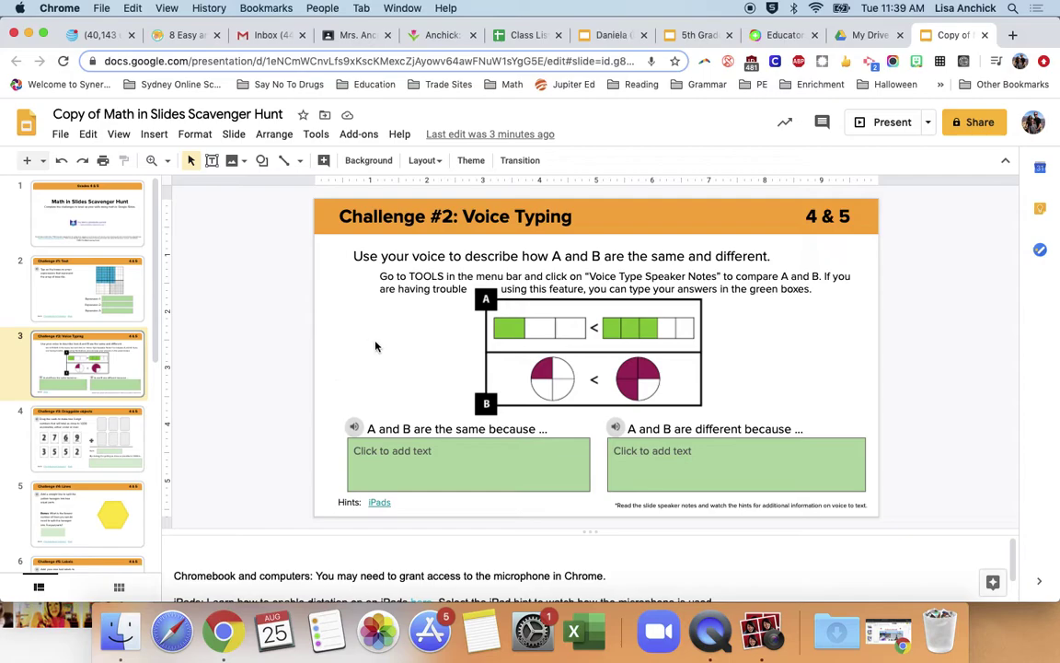
Voice type "A and B are the same because and then A and B are different because" at the start of the Challenge #2 speaker notes
{"action": "left_click", "coordinate": [203, 551]}
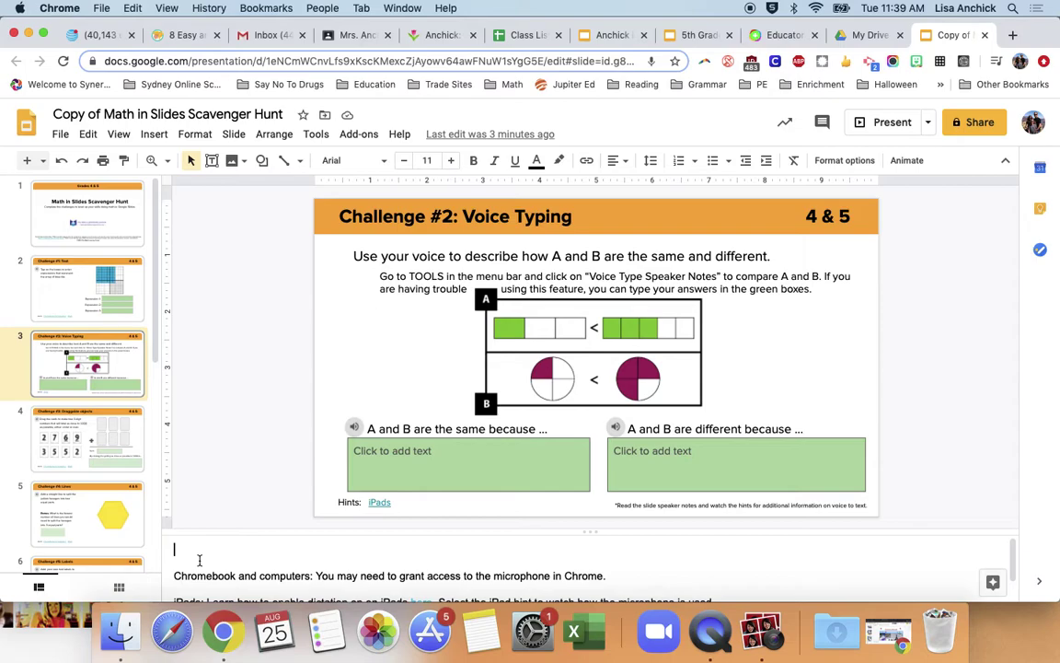
{"action": "scroll", "coordinate": [199, 560], "scroll_direction": "down", "scroll_amount": 1}
{"action": "scroll", "coordinate": [198, 559], "scroll_direction": "up", "scroll_amount": 1}
{"action": "left_click", "coordinate": [314, 136]}
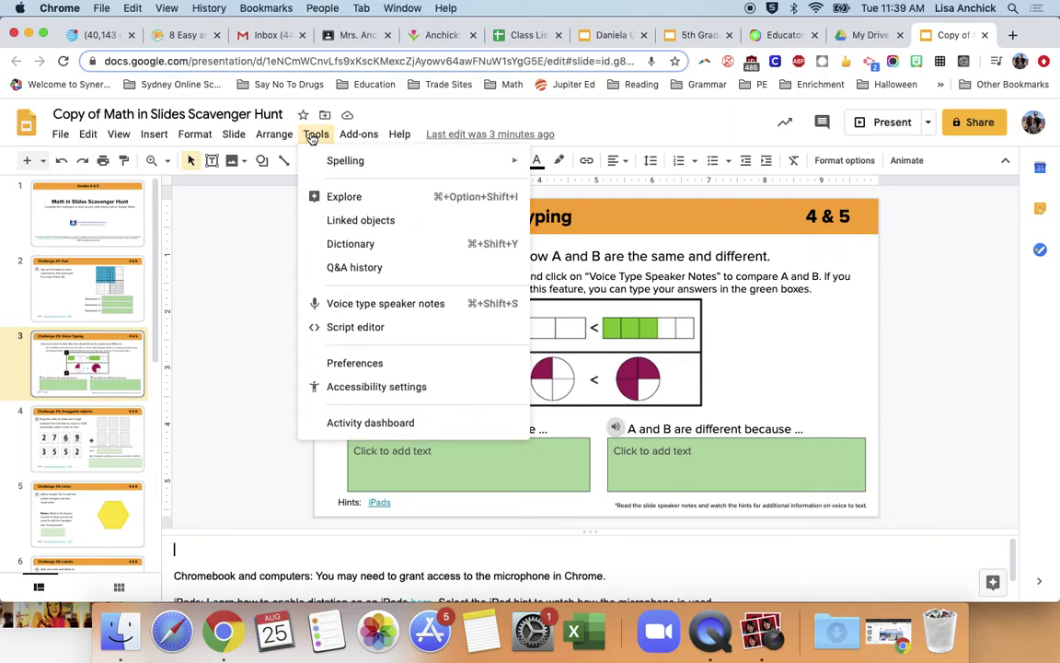
{"action": "left_click", "coordinate": [349, 305]}
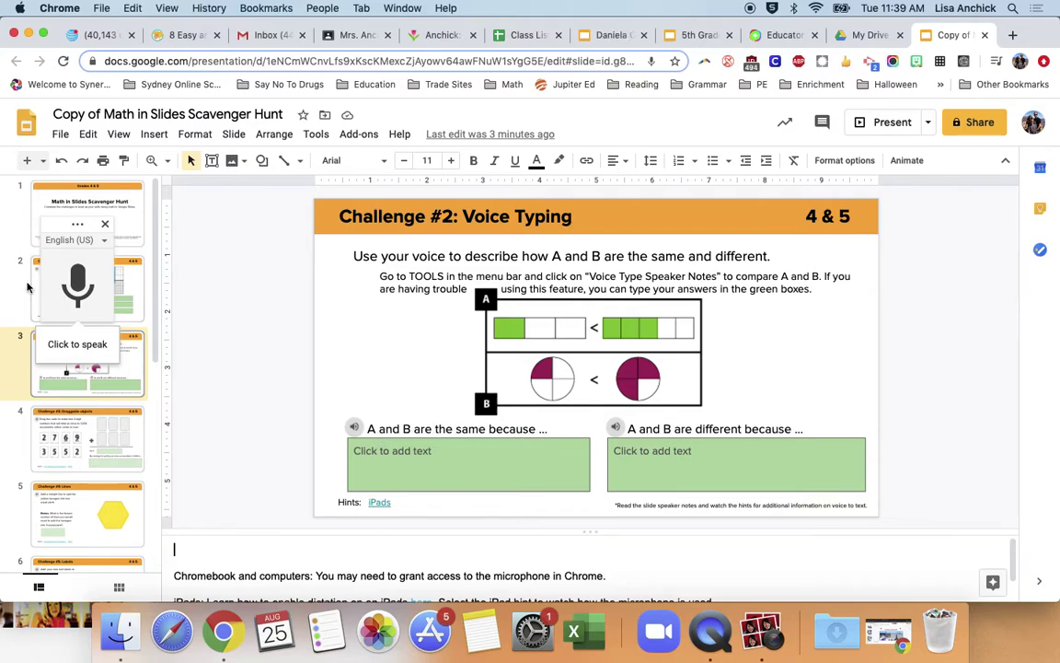
{"action": "left_click", "coordinate": [79, 288]}
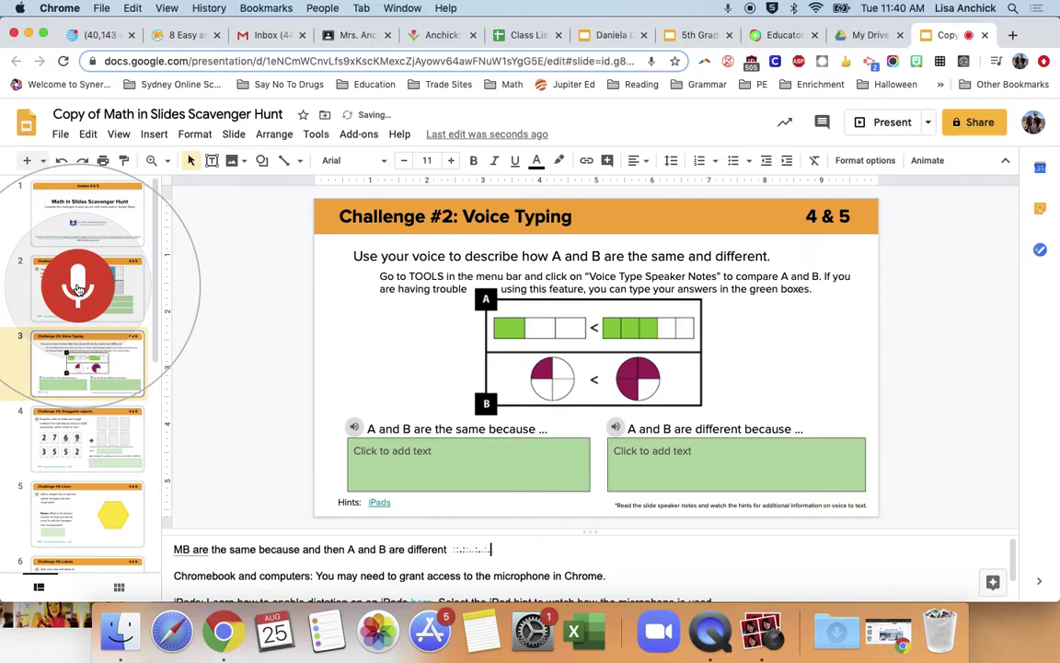
{"action": "left_click", "coordinate": [78, 288]}
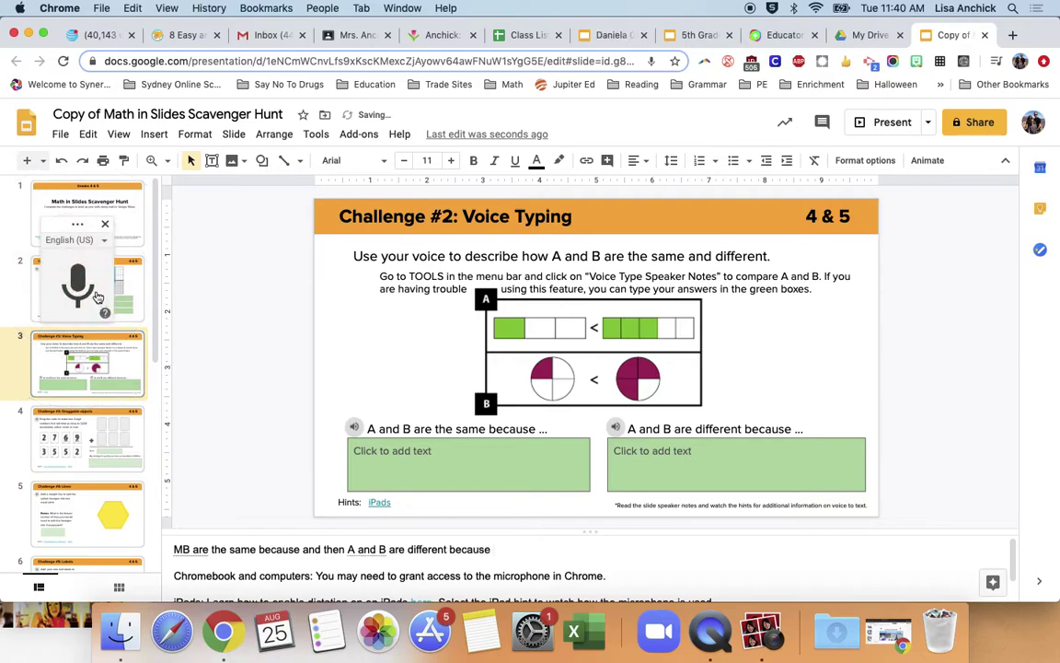
Correct the misheard opening of the dictated note to "A and B" and close voice typing
{"action": "left_click", "coordinate": [182, 550]}
{"action": "left_click", "coordinate": [171, 550]}
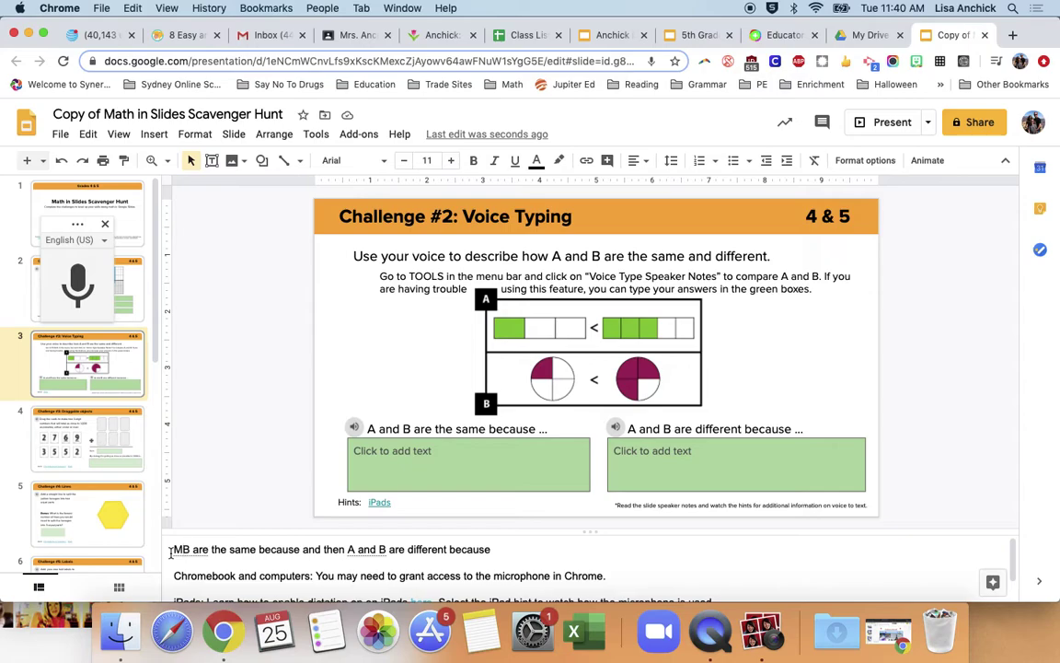
{"action": "key", "text": "Delete"}
{"action": "type", "text": "A and"}
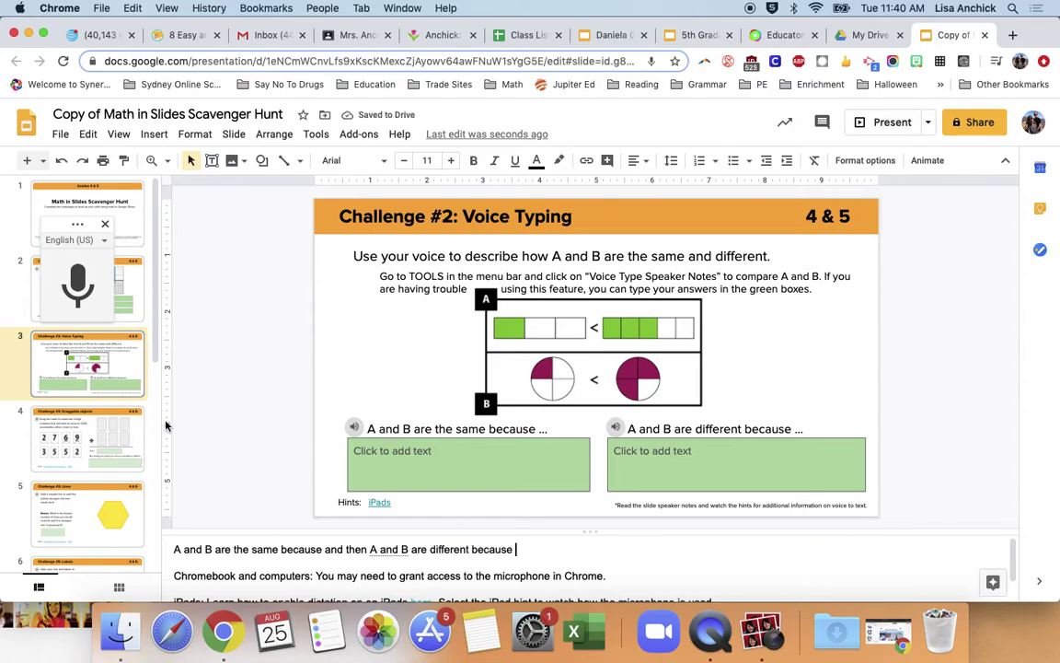
{"action": "left_click", "coordinate": [106, 224]}
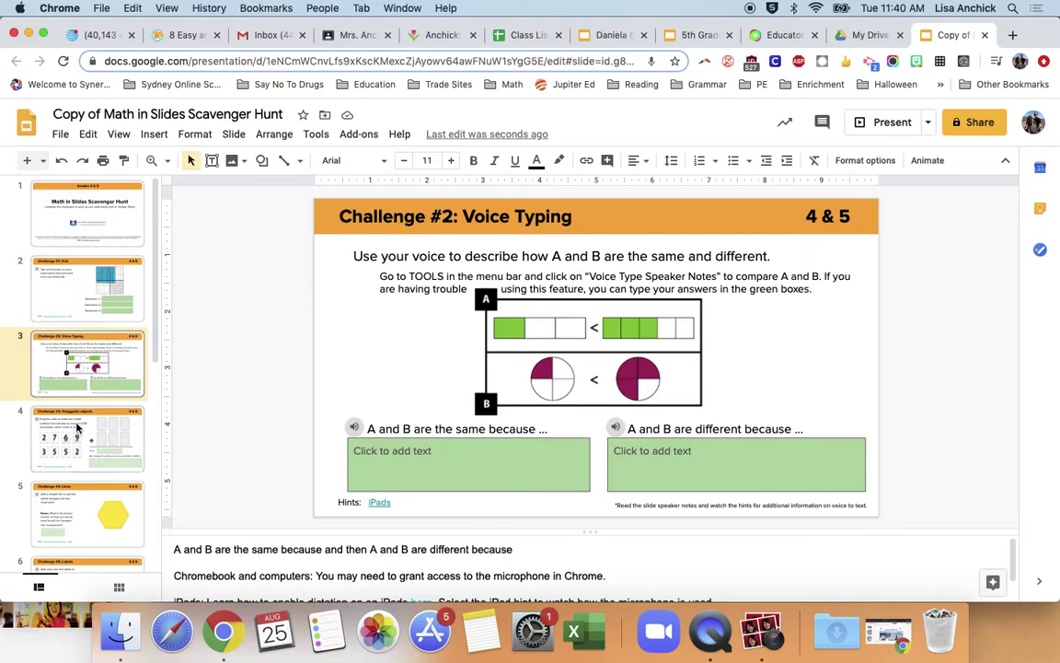
Review the Challenge #3, #4 and #5 slides, including the demonstration hint for adding labels in Challenge #5
{"action": "left_click", "coordinate": [78, 455]}
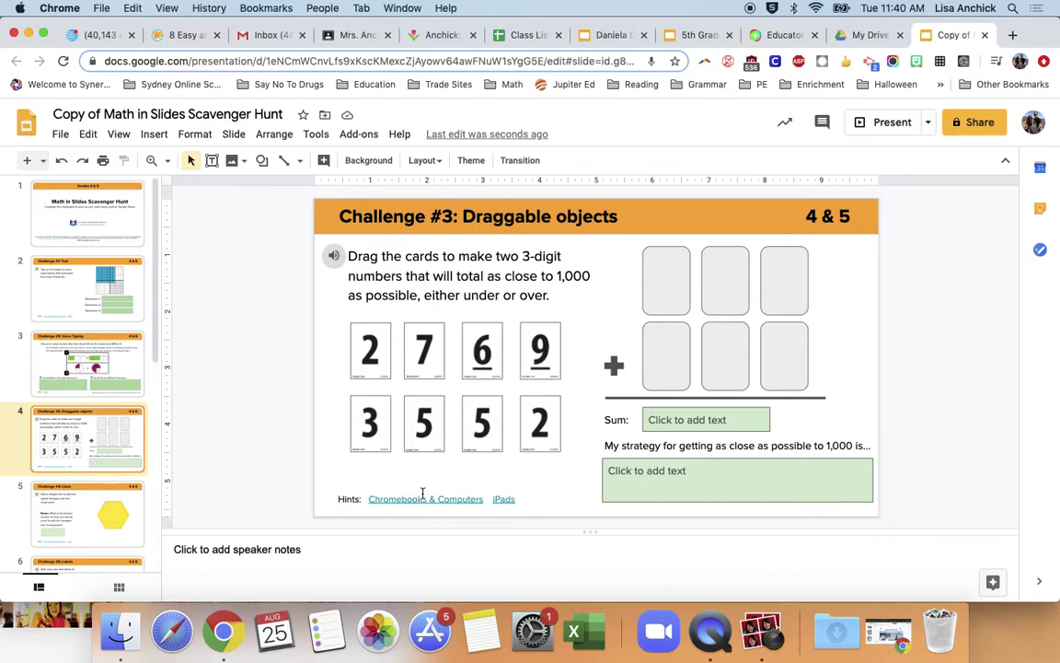
{"action": "left_click", "coordinate": [85, 508]}
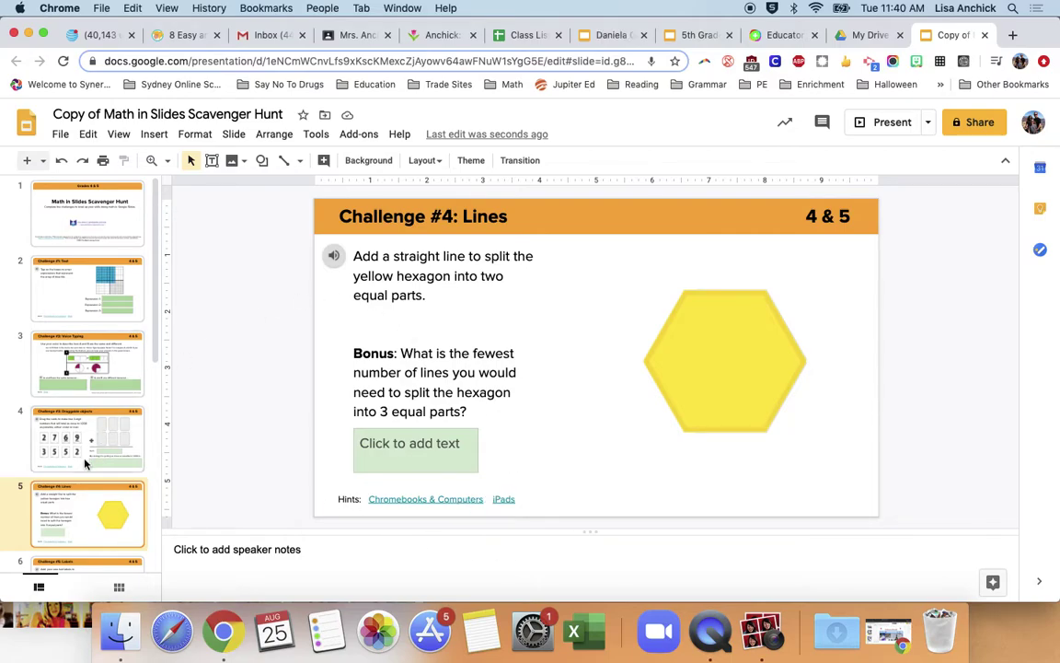
{"action": "scroll", "coordinate": [85, 464], "scroll_direction": "down", "scroll_amount": 3}
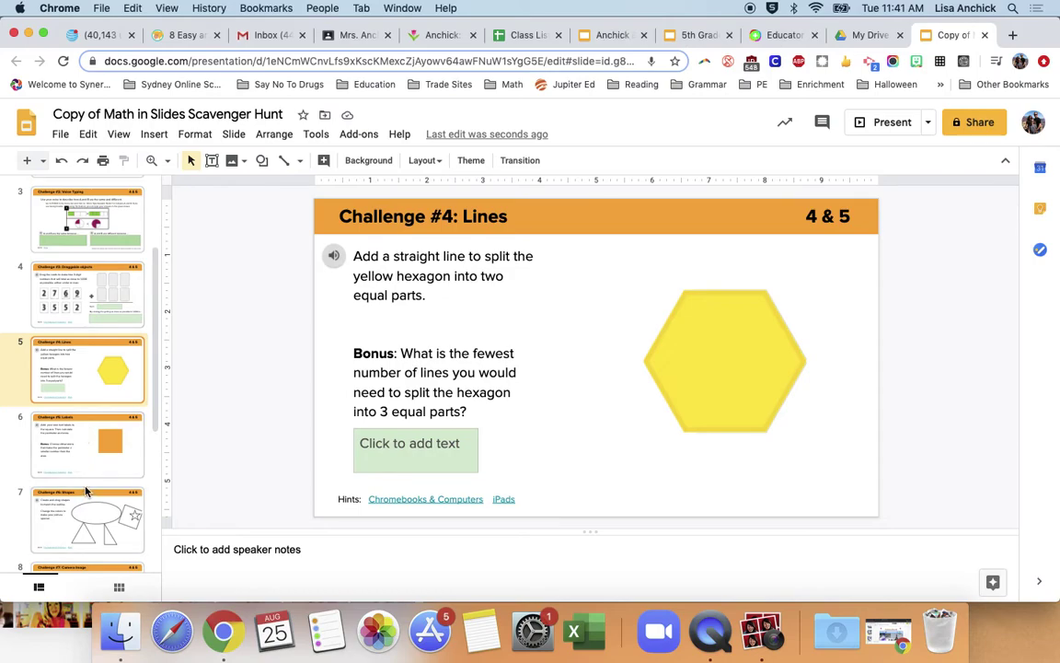
{"action": "left_click", "coordinate": [90, 477]}
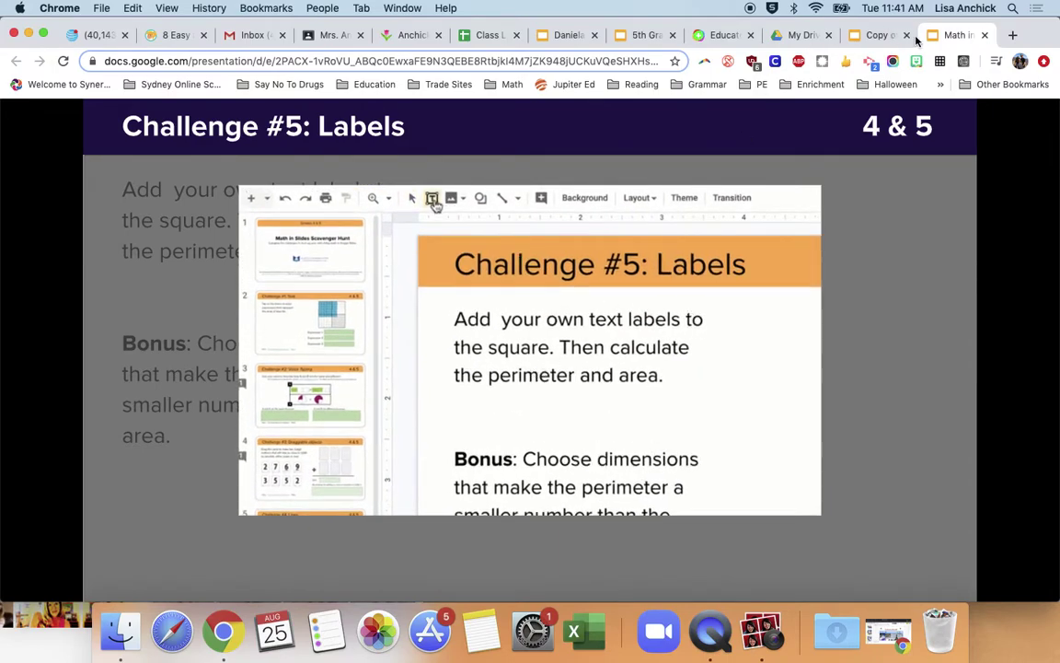
{"action": "left_click", "coordinate": [877, 34]}
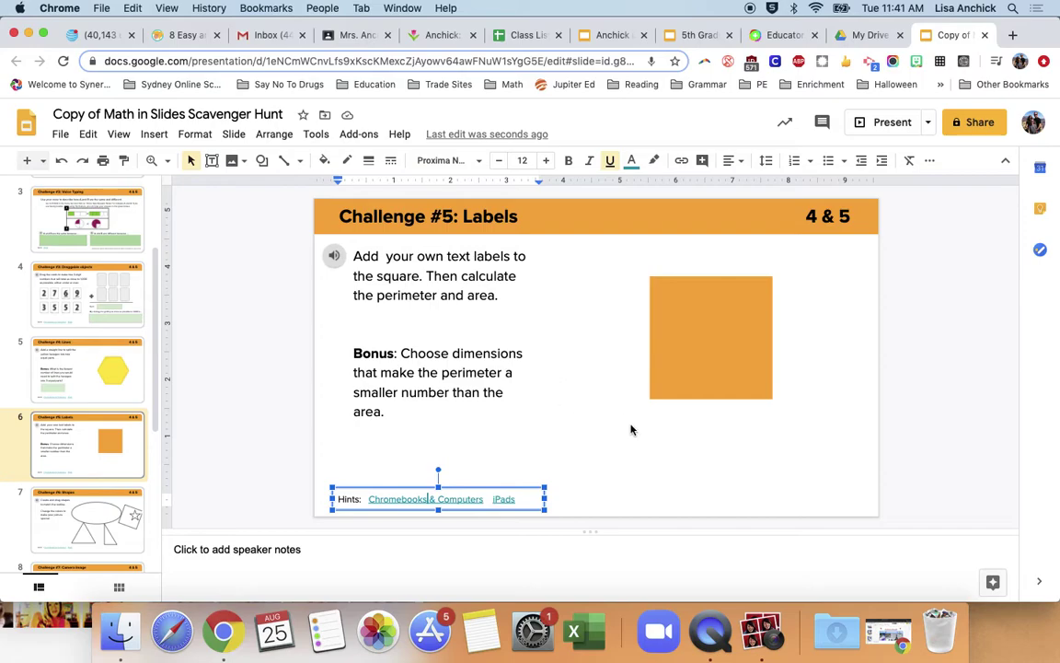
Review the instructions on the Challenge #6: Shapes and Challenge #7: Camera Image slides
{"action": "scroll", "coordinate": [113, 424], "scroll_direction": "down", "scroll_amount": 2}
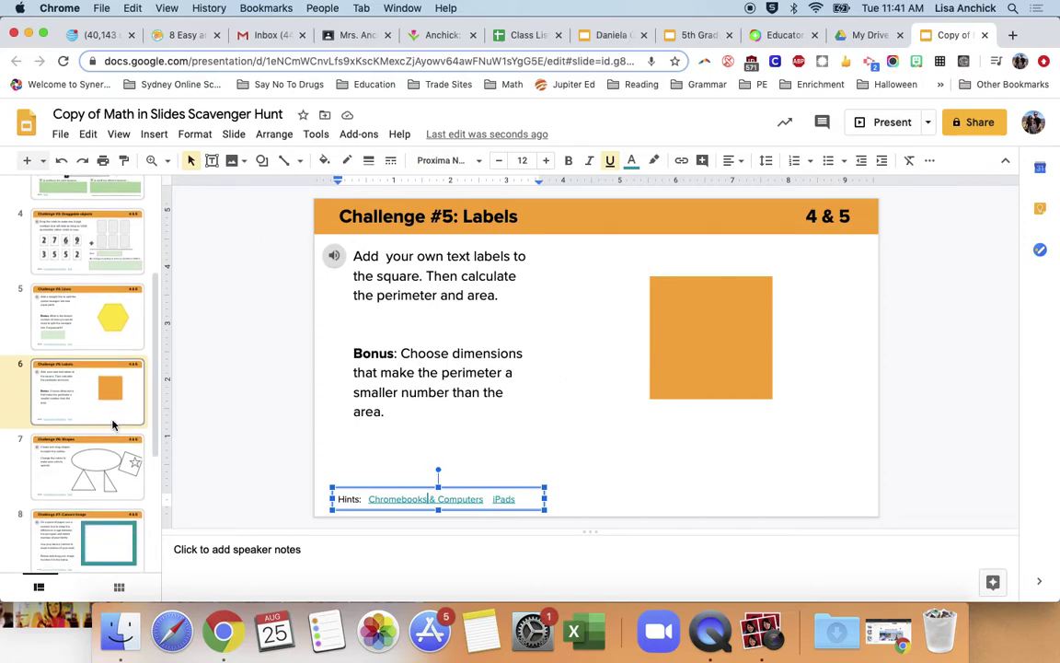
{"action": "scroll", "coordinate": [112, 424], "scroll_direction": "down", "scroll_amount": 2}
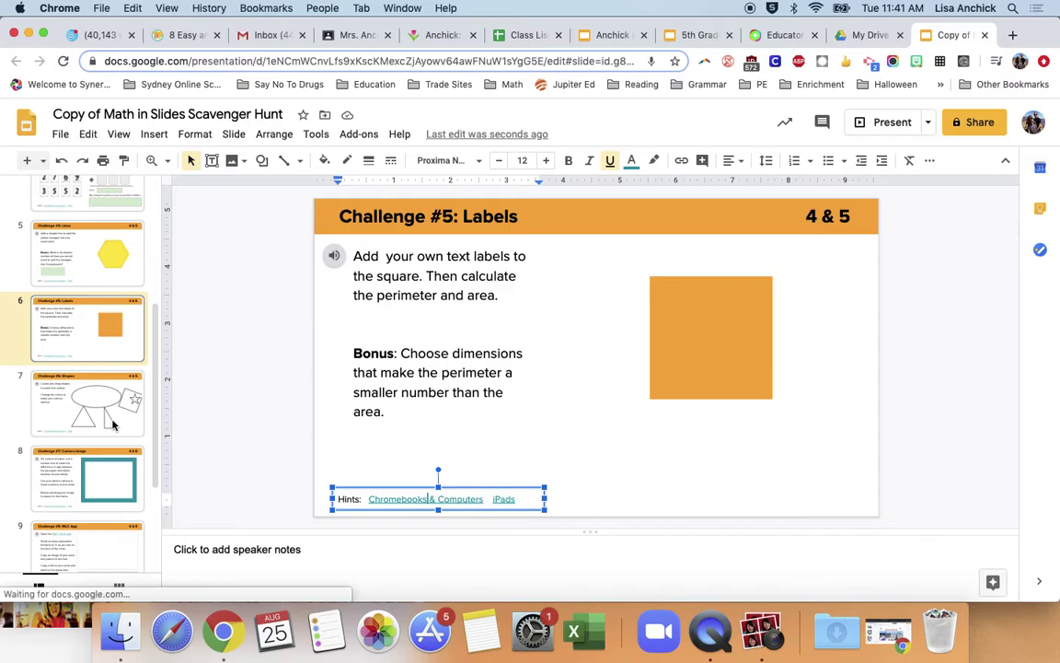
{"action": "left_click", "coordinate": [112, 423]}
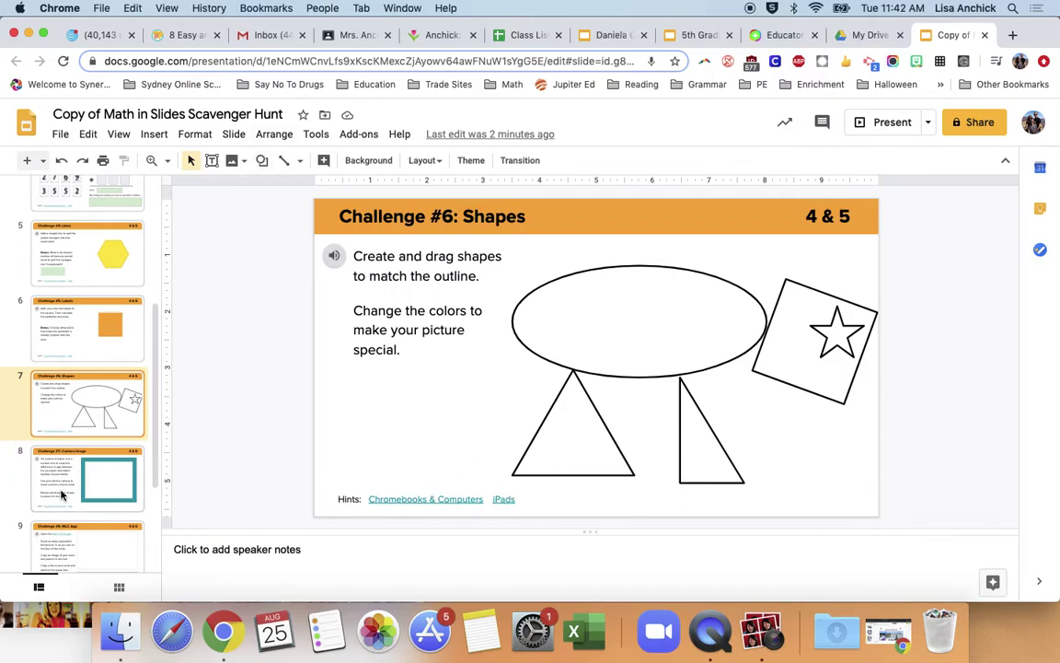
{"action": "scroll", "coordinate": [56, 433], "scroll_direction": "down", "scroll_amount": 3}
{"action": "left_click", "coordinate": [53, 318]}
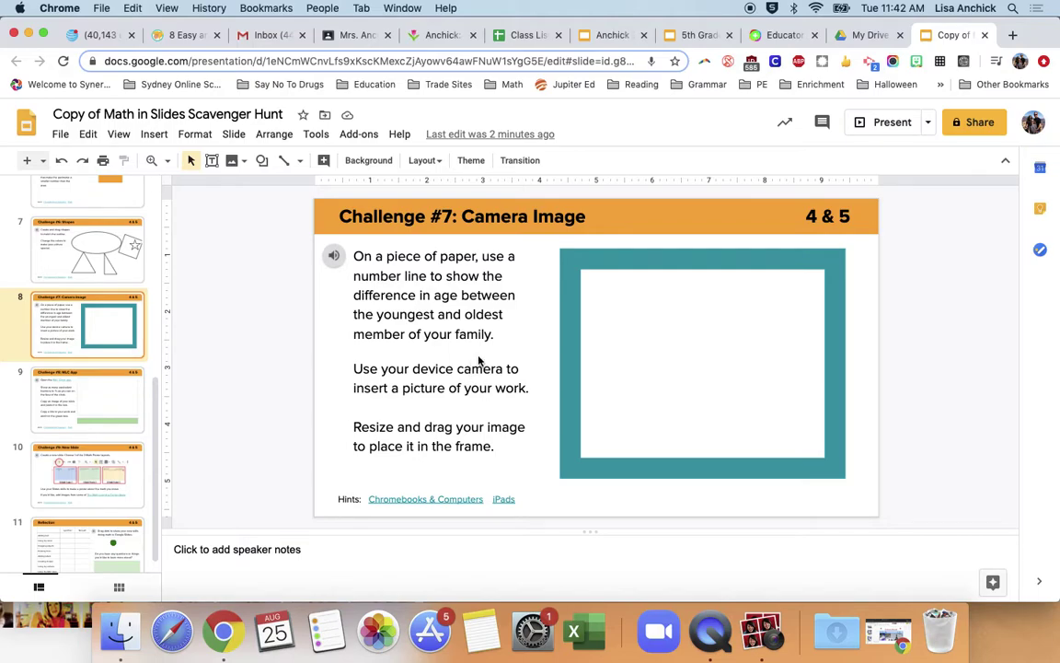
Open the Challenge #8: MLC App slide and view its Chromebooks & Computers hint
{"action": "left_click", "coordinate": [51, 413]}
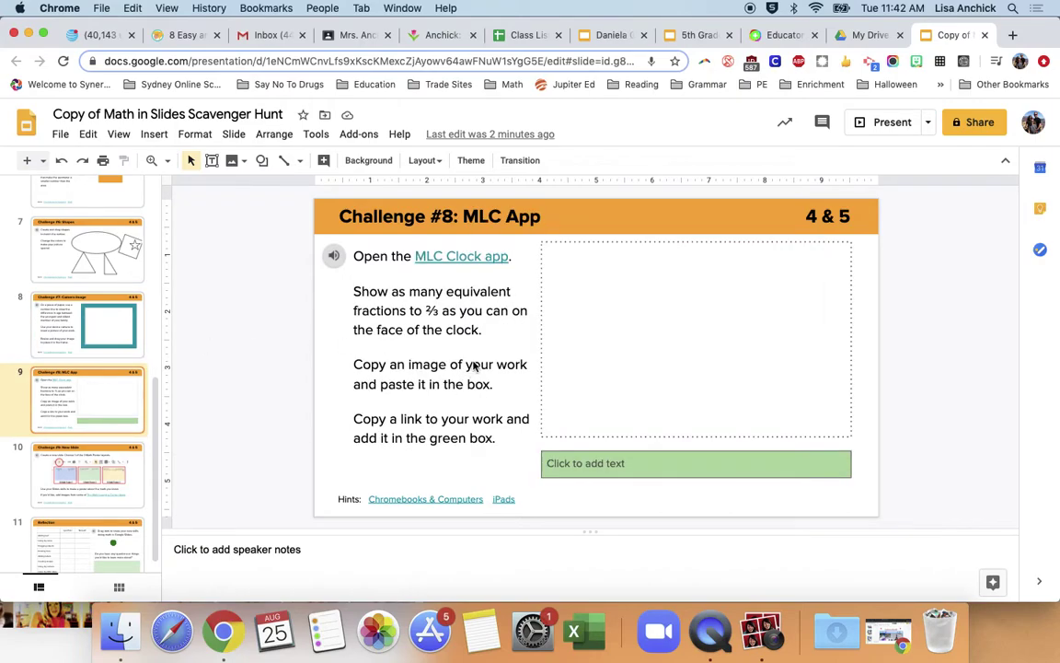
{"action": "left_click", "coordinate": [434, 500]}
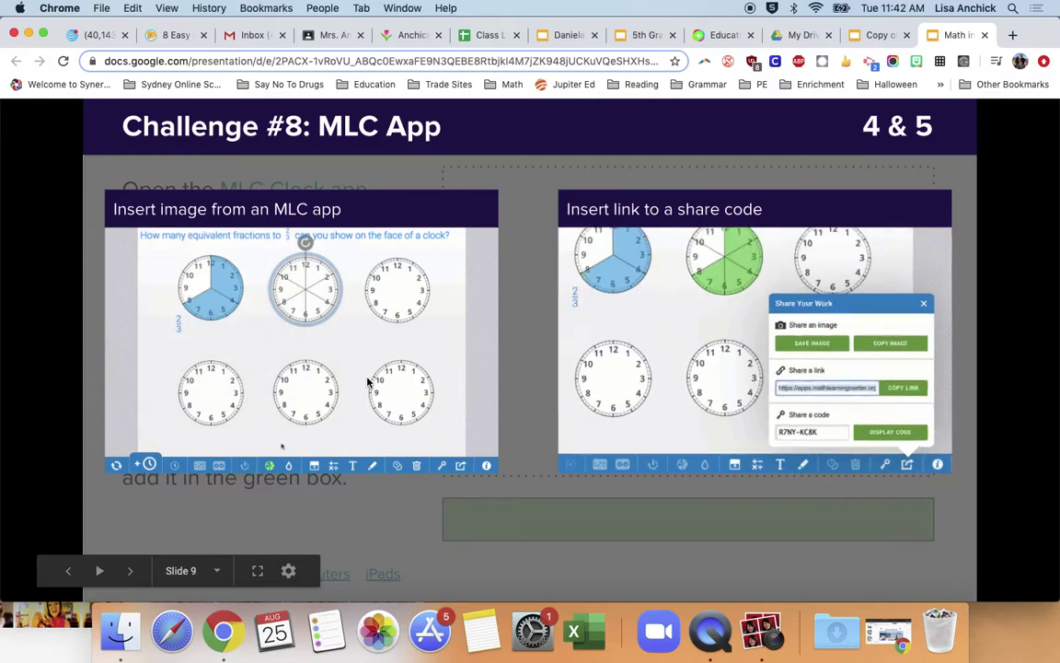
{"action": "left_click", "coordinate": [985, 34]}
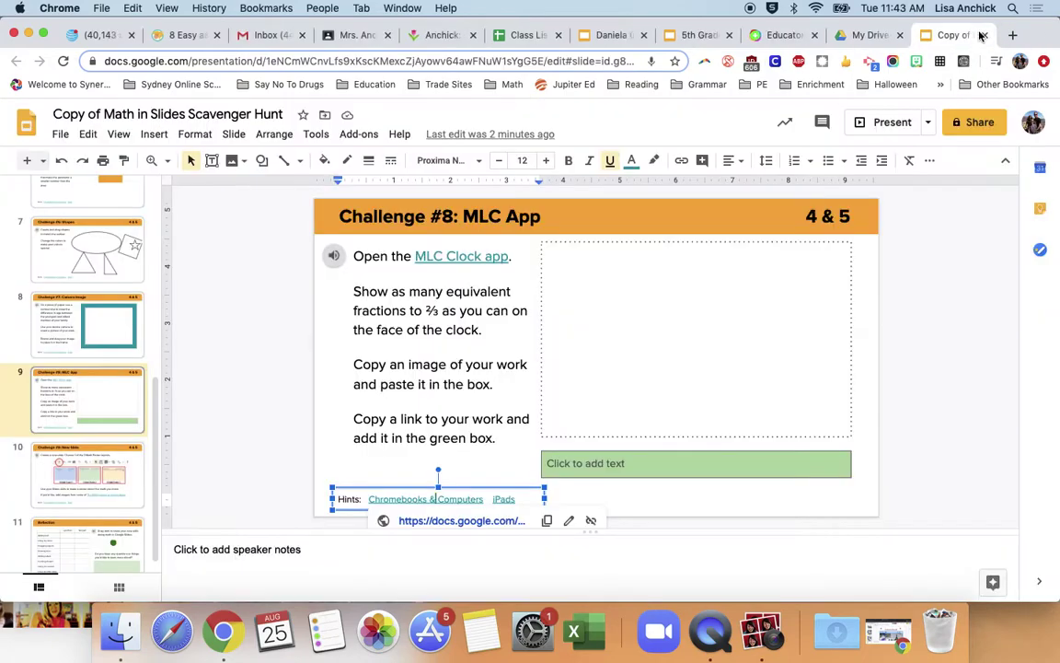
Open the linked MLC Clock app from the Challenge #8 slide and divide the upper-middle clock into 6 parts
{"action": "left_click", "coordinate": [451, 258]}
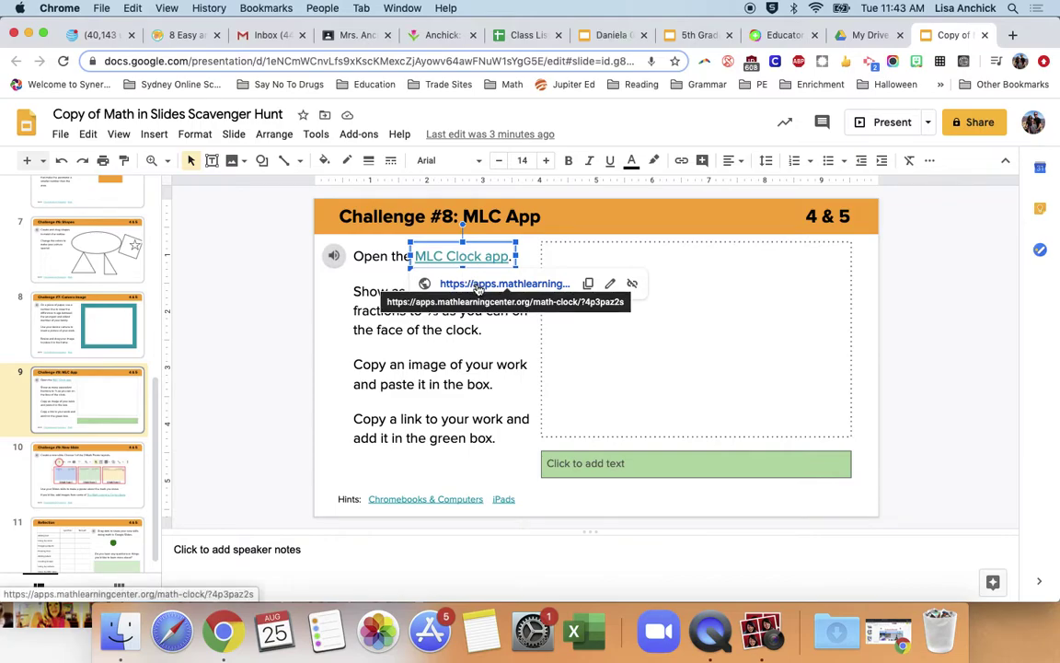
{"action": "left_click", "coordinate": [478, 286]}
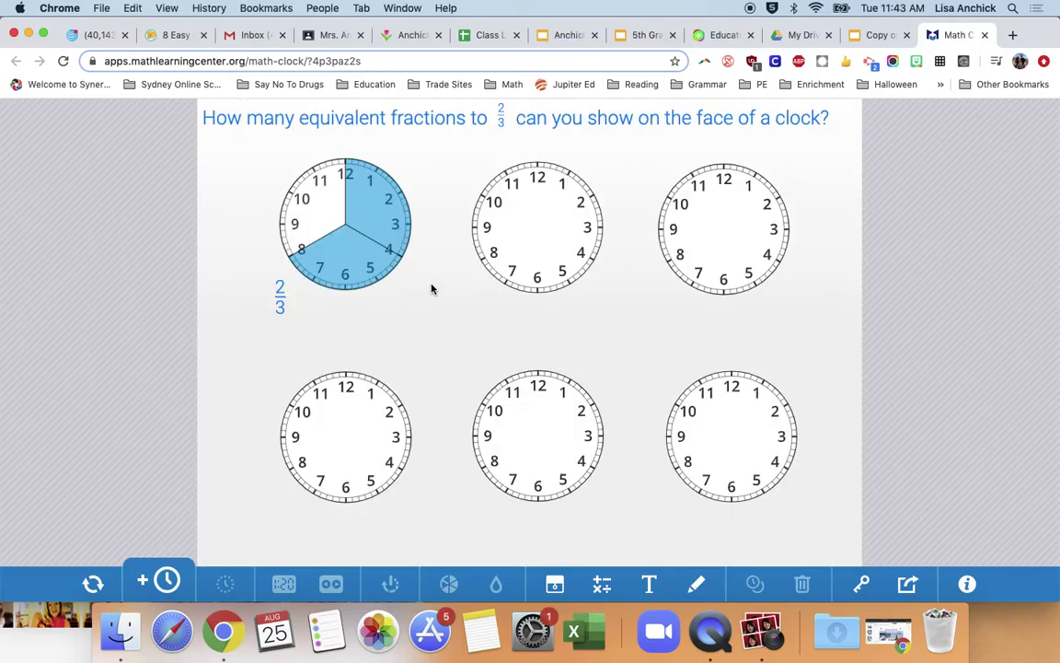
{"action": "left_click", "coordinate": [529, 225]}
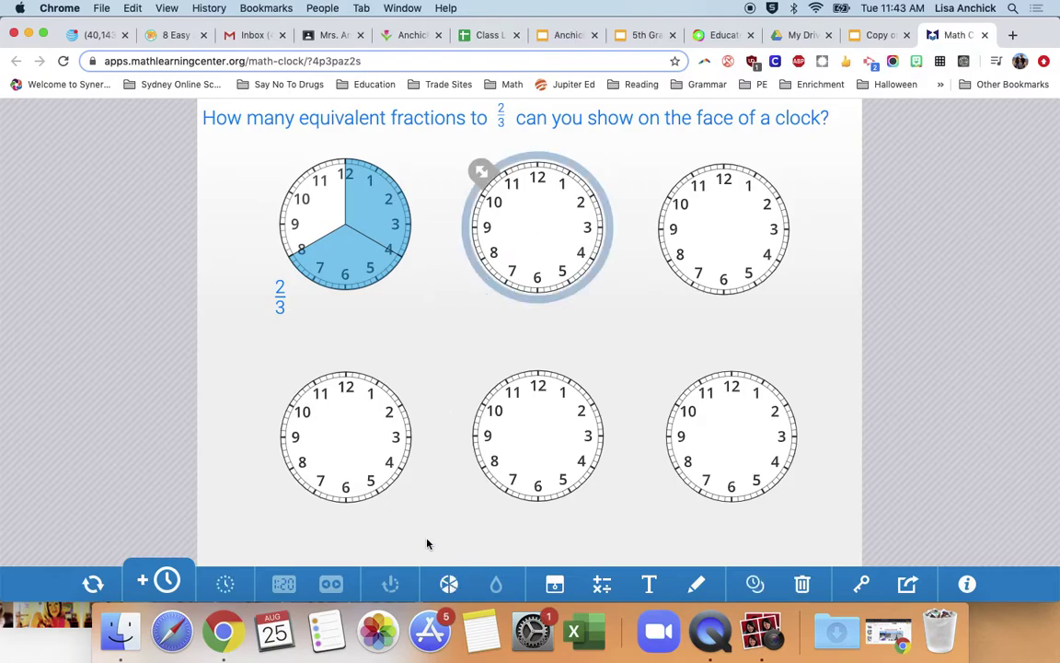
{"action": "left_click", "coordinate": [449, 584]}
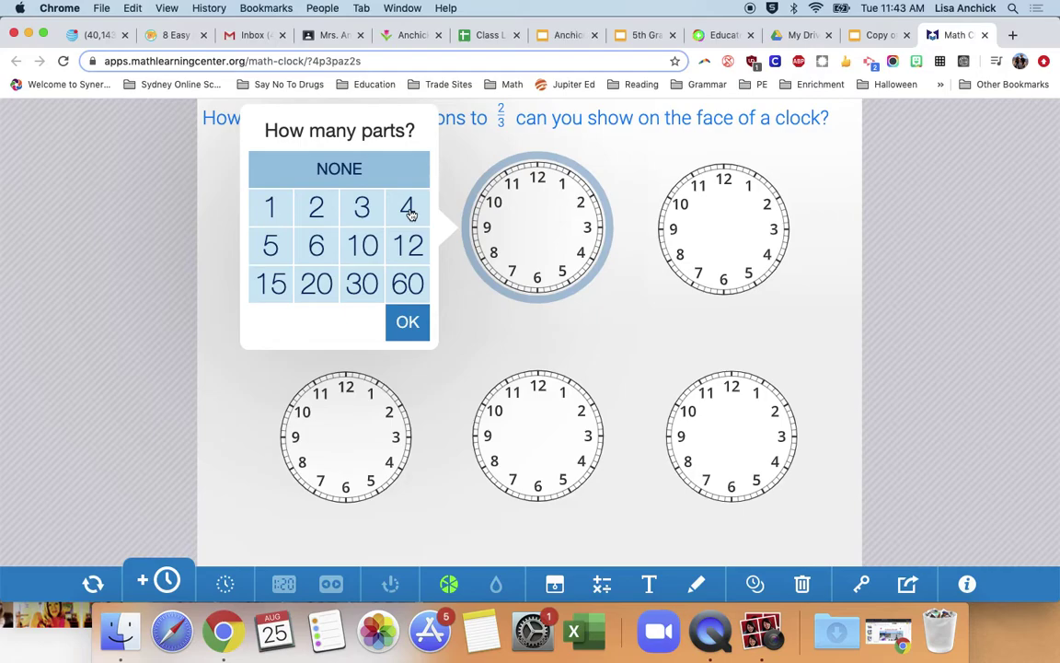
{"action": "left_click", "coordinate": [317, 245]}
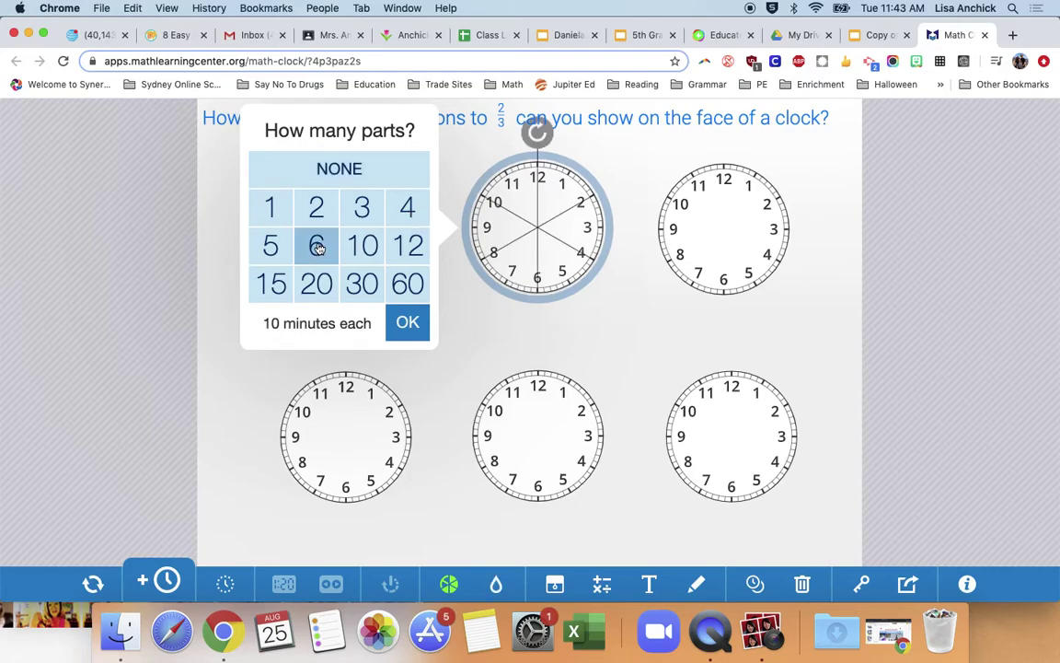
{"action": "left_click", "coordinate": [408, 326]}
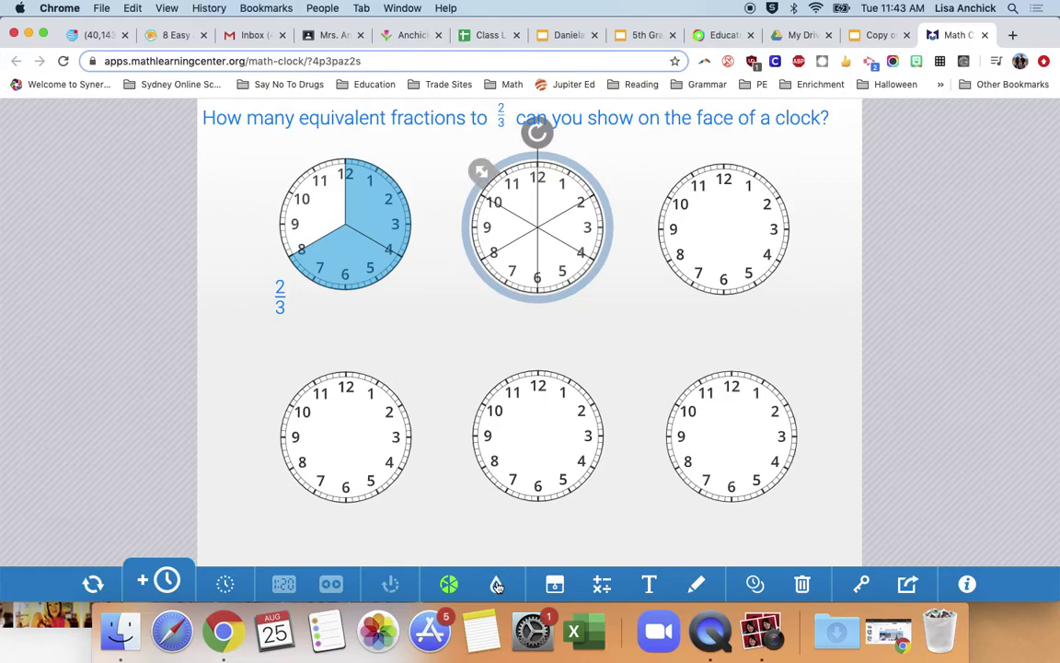
Shade the three sections from 12 to 6 on the divided upper-middle clock blue
{"action": "left_click", "coordinate": [497, 586]}
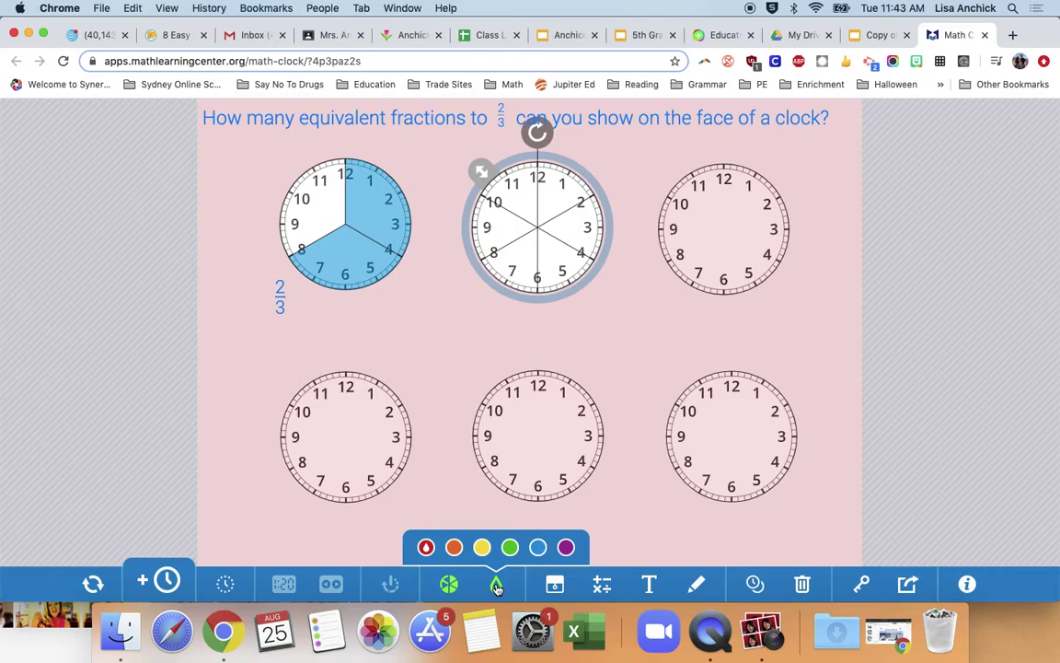
{"action": "left_click", "coordinate": [539, 548]}
{"action": "left_click", "coordinate": [542, 224]}
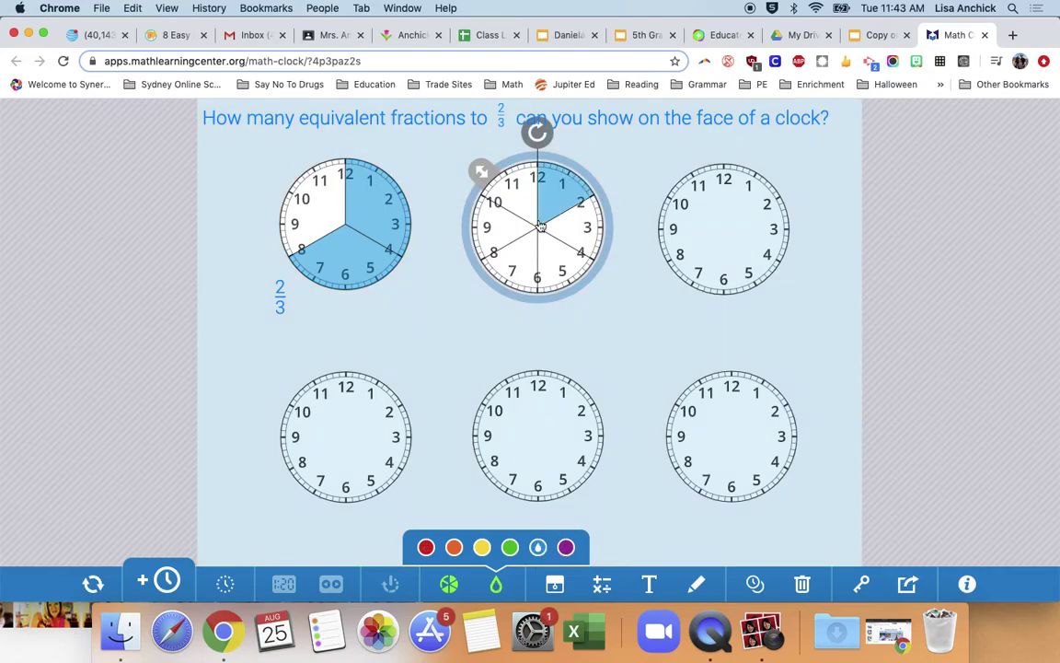
{"action": "left_click", "coordinate": [569, 221]}
{"action": "left_click", "coordinate": [553, 262]}
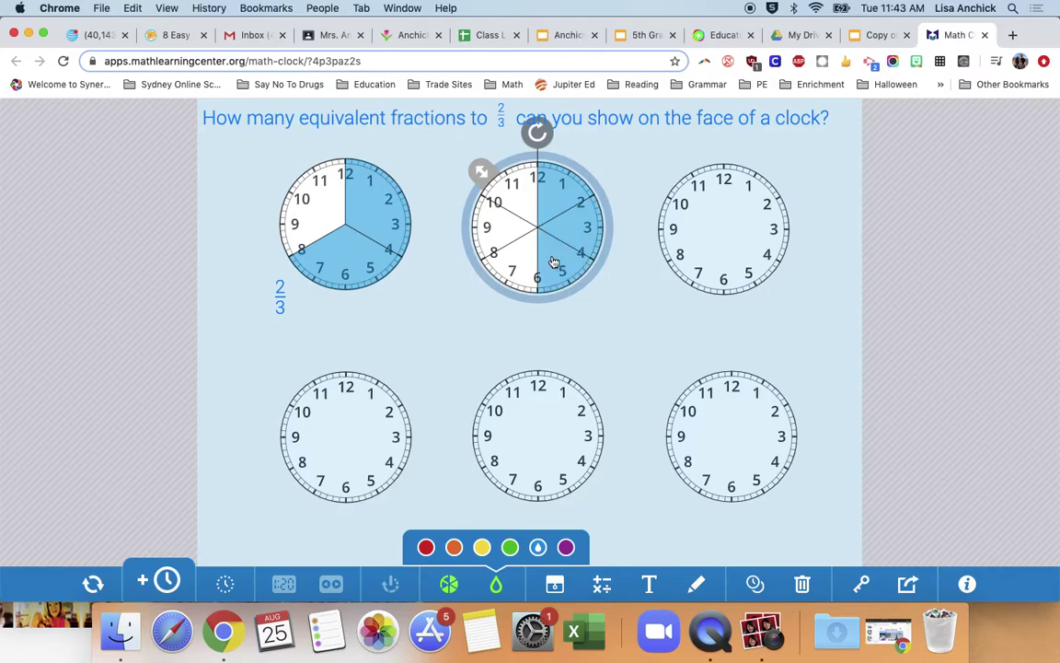
Shade the two sections between 6 and 10 on the same clock blue and clear both again
{"action": "left_click", "coordinate": [515, 259]}
{"action": "left_click", "coordinate": [511, 224]}
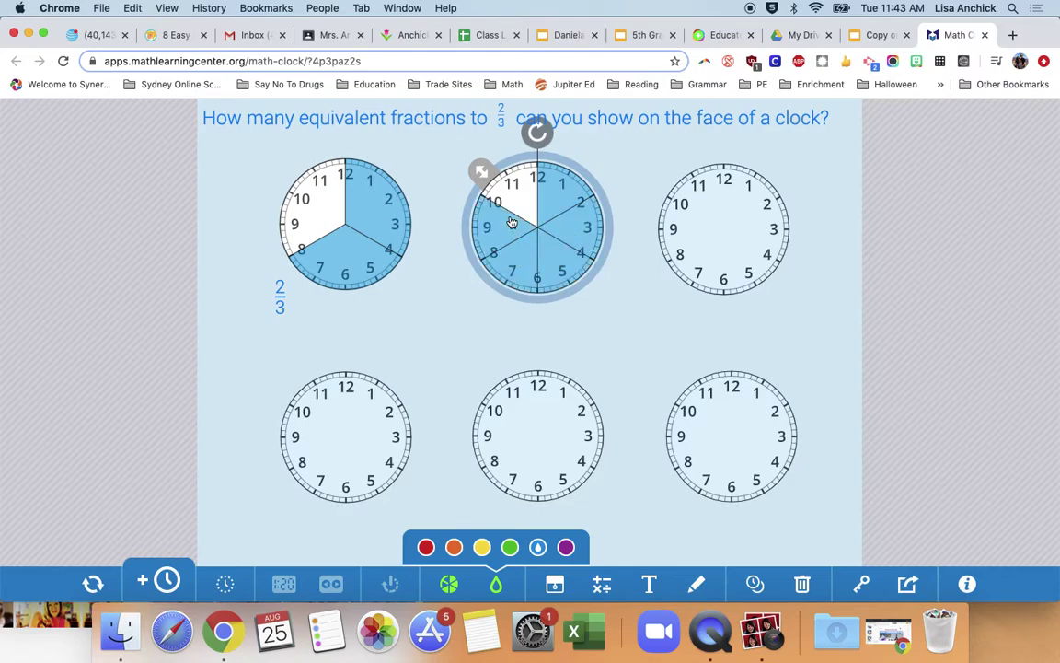
{"action": "left_click", "coordinate": [502, 269]}
{"action": "left_click", "coordinate": [482, 236]}
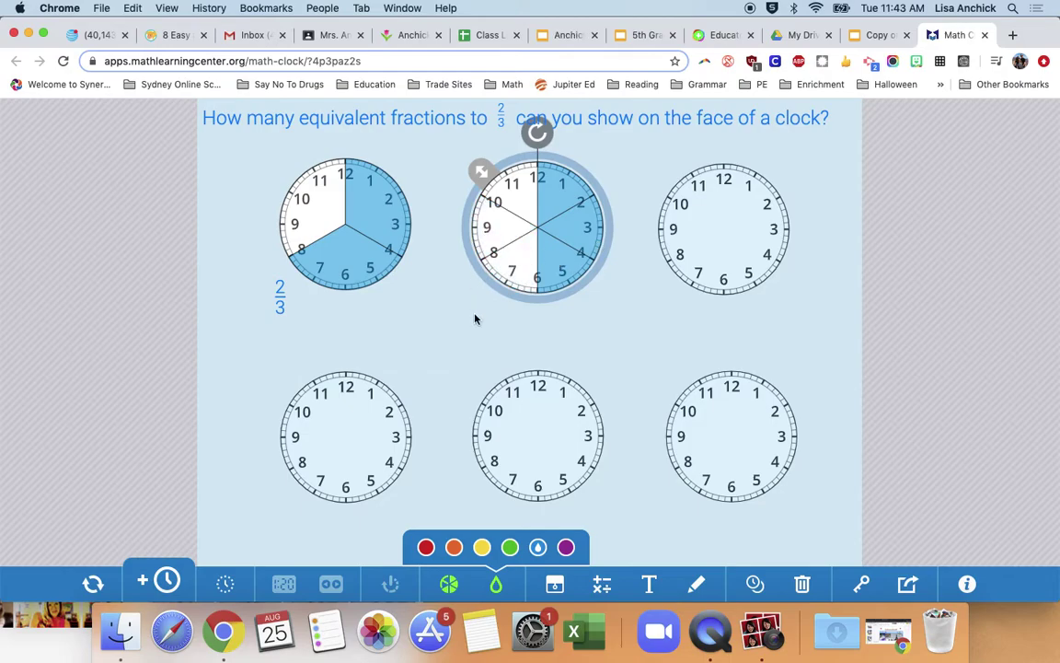
Deselect the clock, open a blank text box and close it without entering any text
{"action": "left_click", "coordinate": [611, 328]}
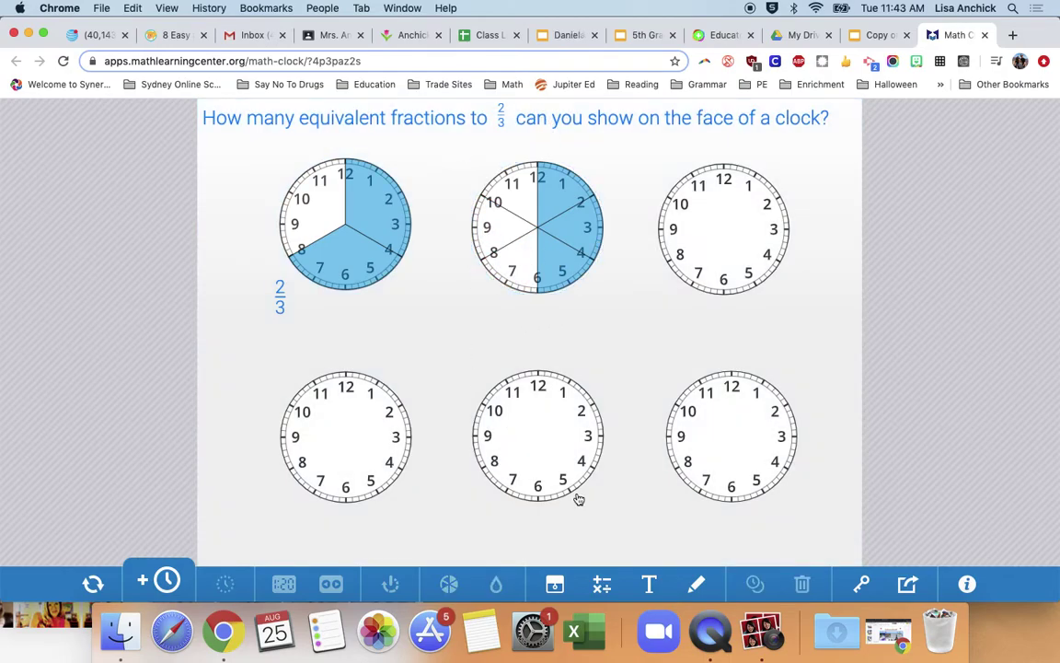
{"action": "left_click", "coordinate": [585, 523]}
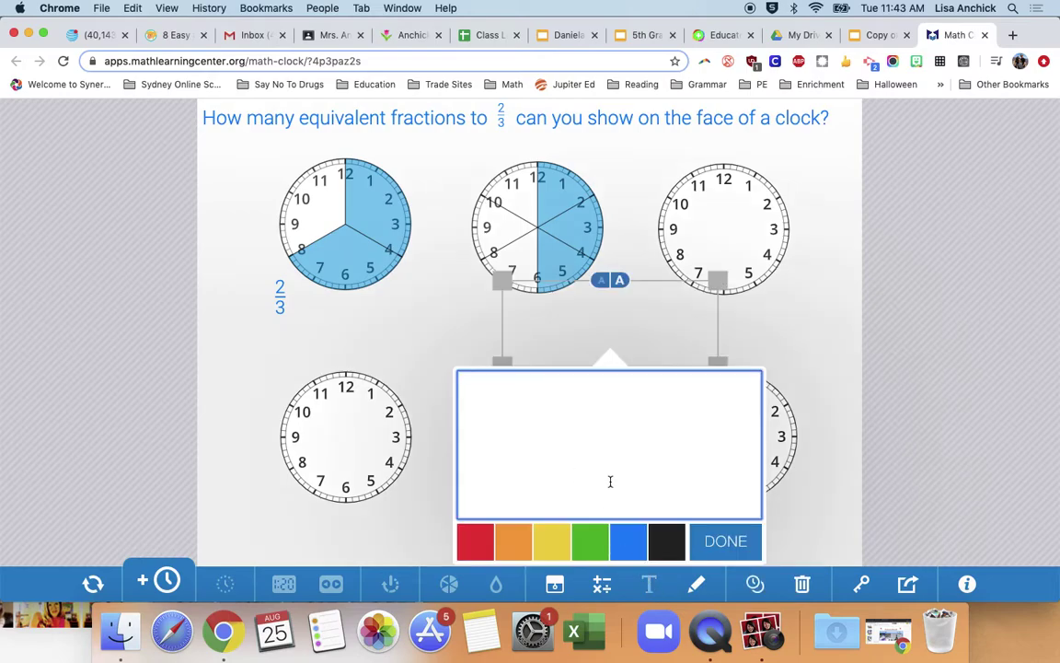
{"action": "left_click", "coordinate": [706, 541]}
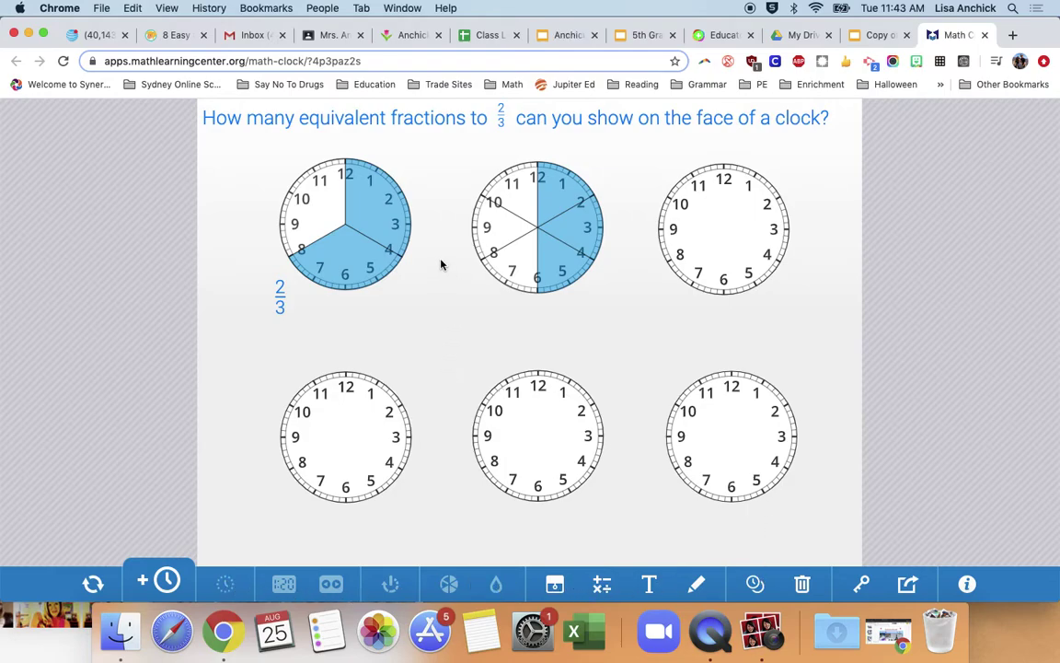
Draw a short red straight line between the first two clocks and erase it
{"action": "left_click", "coordinate": [698, 585]}
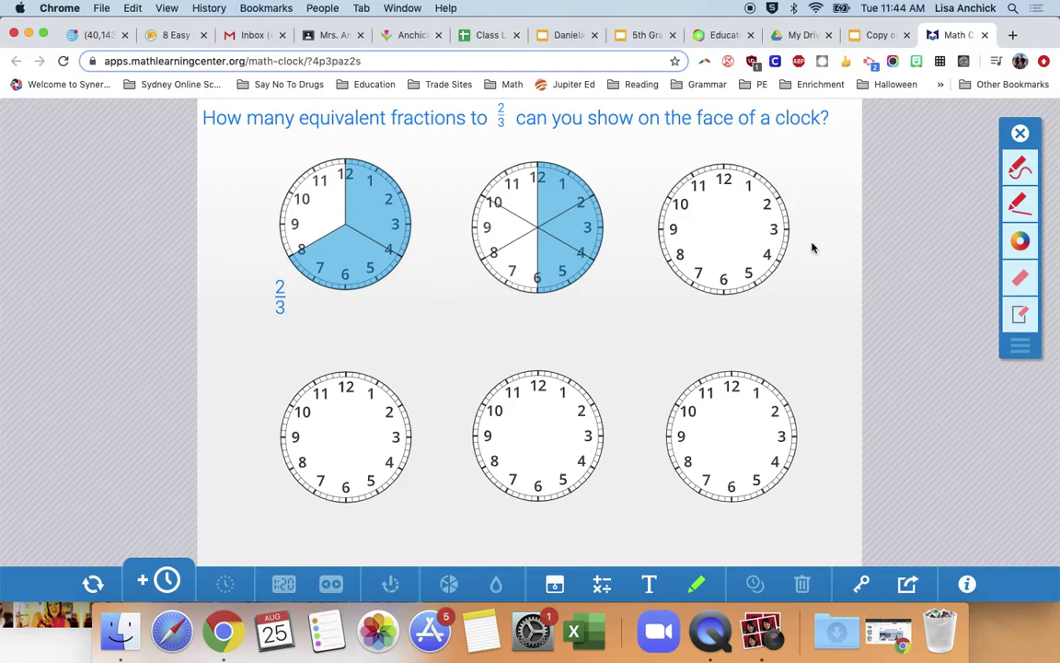
{"action": "left_click", "coordinate": [1019, 203]}
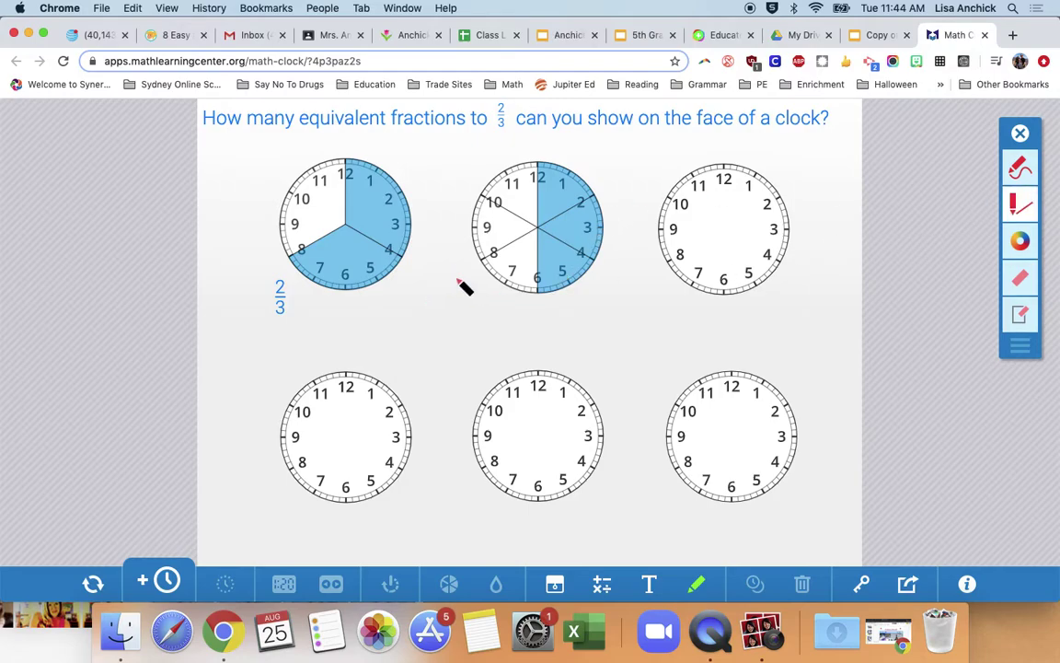
{"action": "left_click_drag", "start_coordinate": [438, 283], "coordinate": [446, 308]}
{"action": "left_click", "coordinate": [1019, 280]}
{"action": "mouse_move", "coordinate": [439, 295]}
{"action": "left_mouse_down"}
{"action": "mouse_move", "coordinate": [443, 309]}
{"action": "mouse_move", "coordinate": [433, 261]}
{"action": "left_mouse_up"}
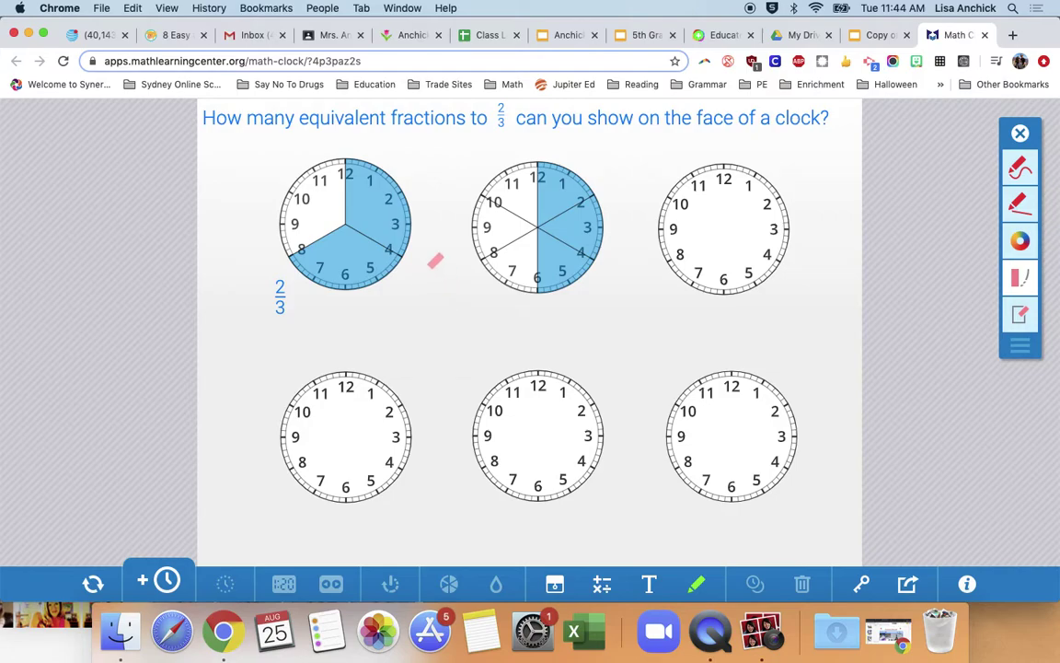
Copy an image of the clock work onto the Challenge #8 slide, scale it down and place it over the dotted box
{"action": "left_click", "coordinate": [908, 586]}
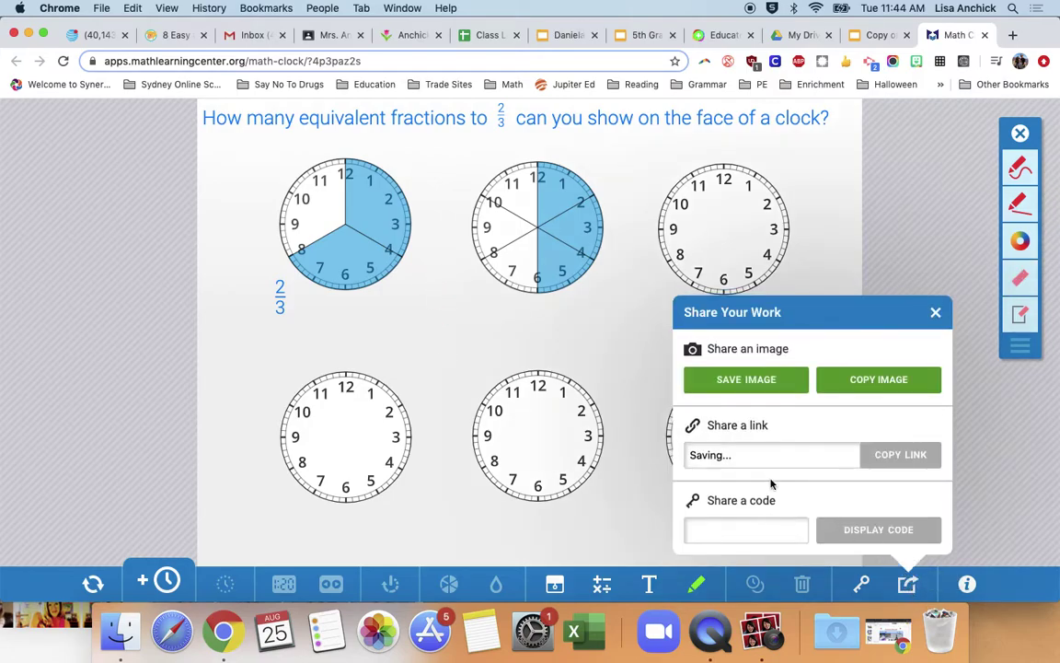
{"action": "left_click", "coordinate": [880, 381]}
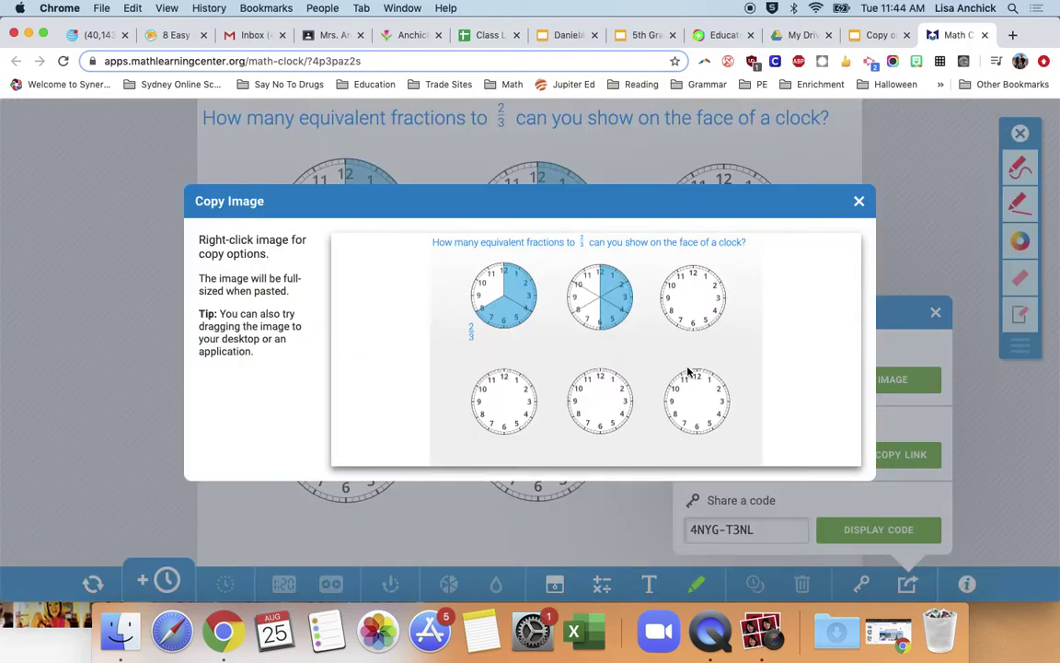
{"action": "left_click_drag", "start_coordinate": [688, 371], "coordinate": [722, 345]}
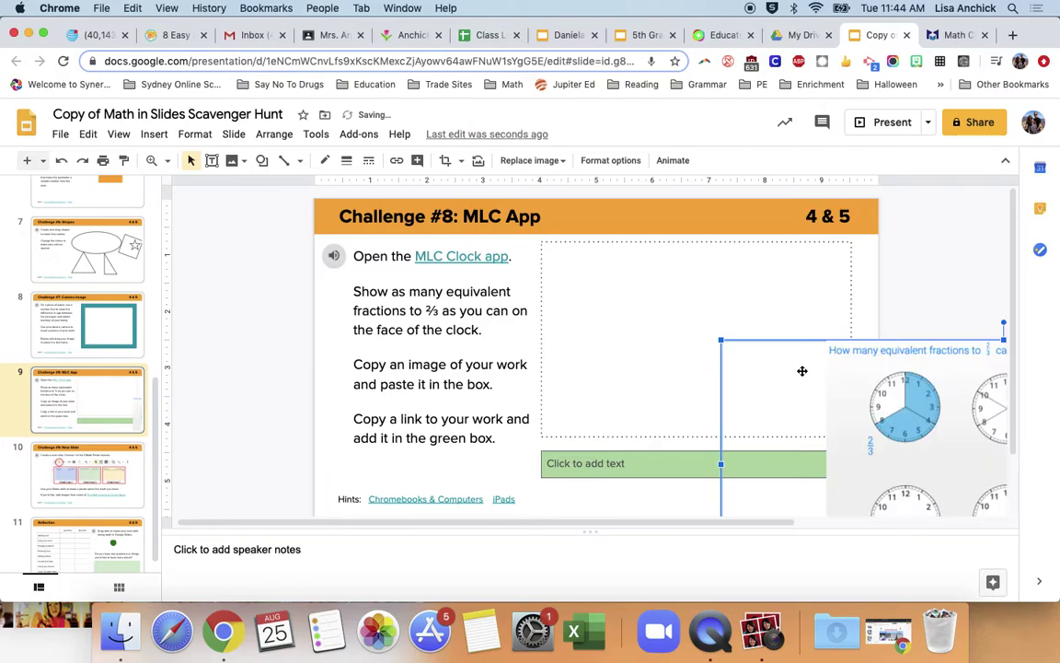
{"action": "left_click_drag", "start_coordinate": [725, 345], "coordinate": [653, 344]}
{"action": "left_click_drag", "start_coordinate": [784, 440], "coordinate": [651, 350]}
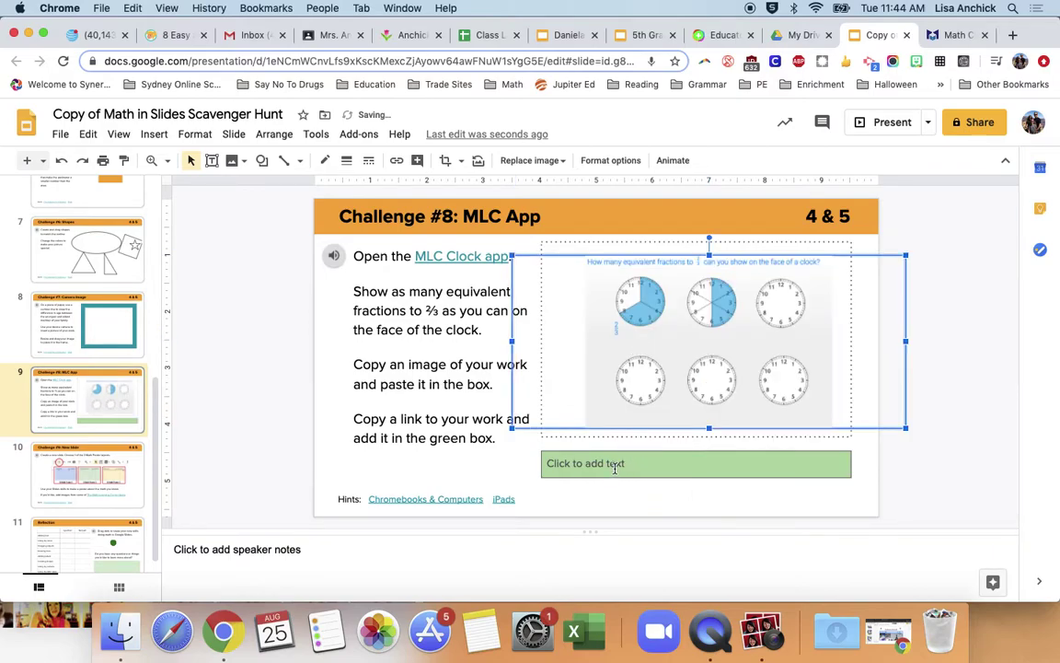
Copy the share link to the clock work and paste it into the green box on the Challenge #8 slide
{"action": "left_click", "coordinate": [615, 469]}
{"action": "key", "text": "ctrl+Tab"}
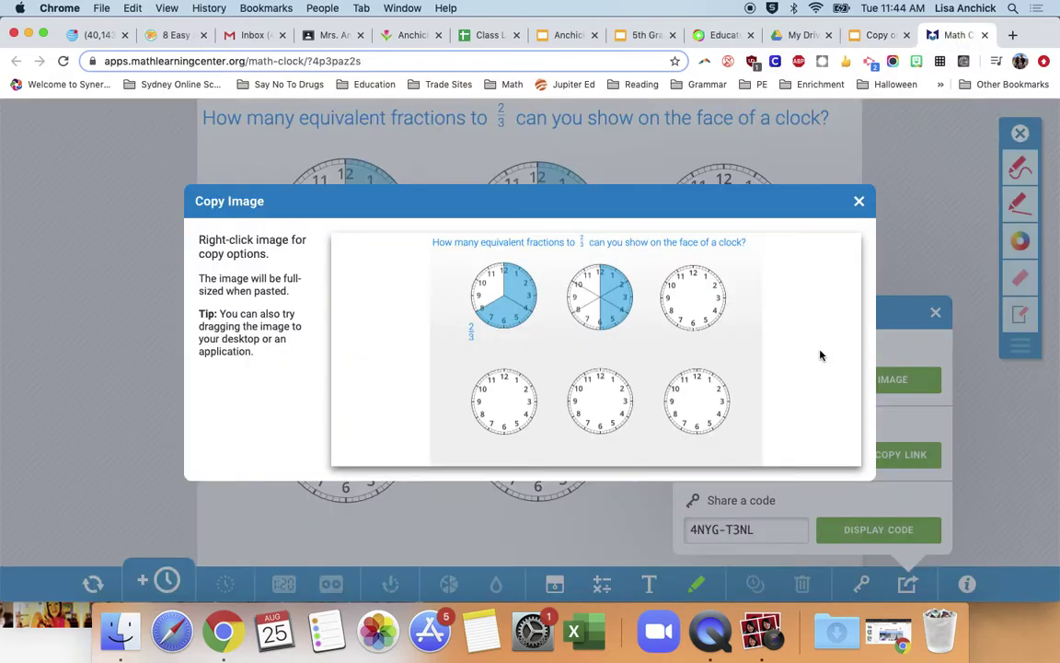
{"action": "left_click", "coordinate": [859, 201]}
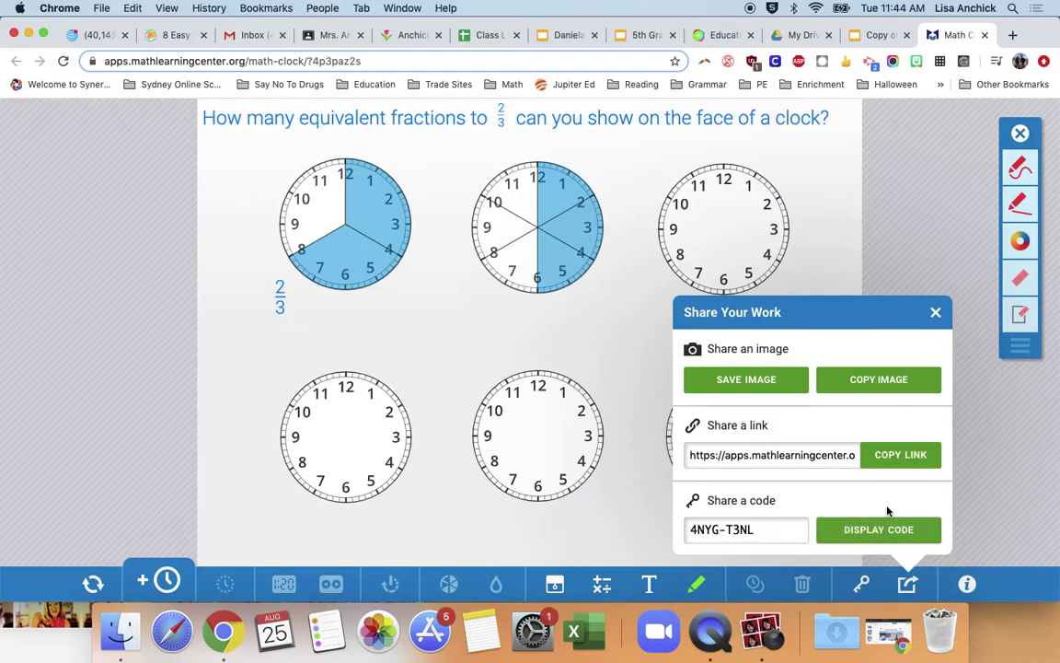
{"action": "left_click", "coordinate": [900, 455]}
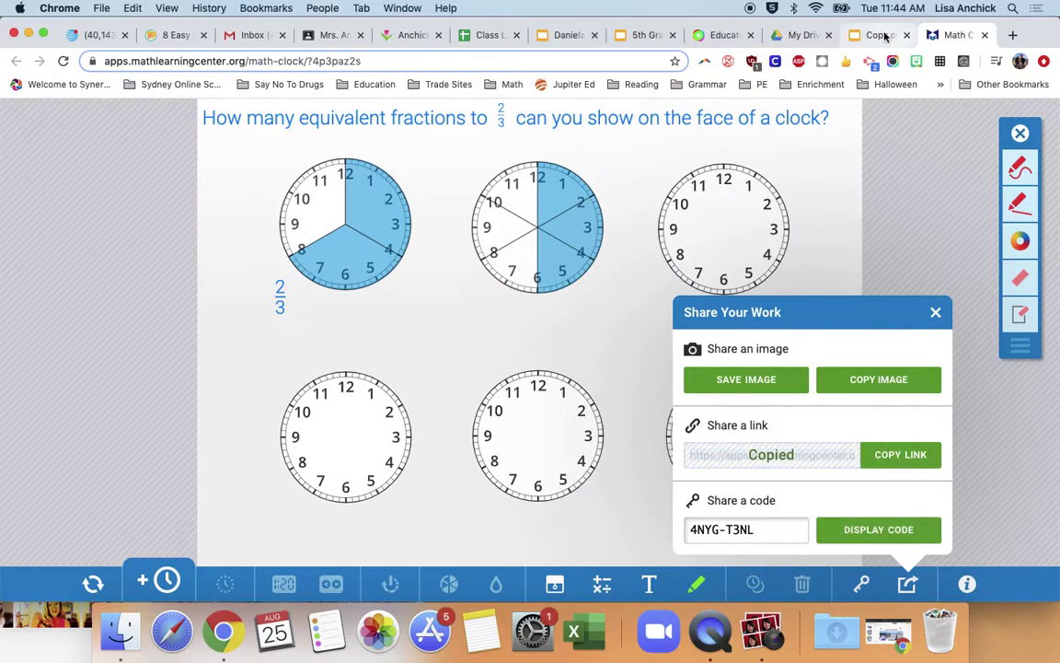
{"action": "left_click", "coordinate": [881, 35]}
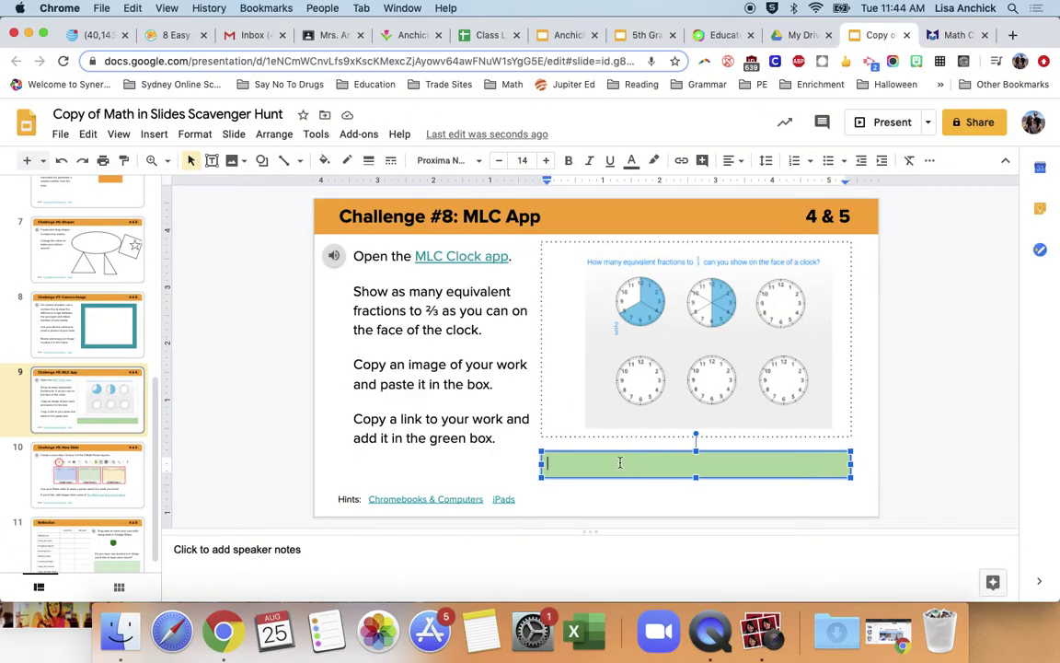
{"action": "key", "text": "super+v"}
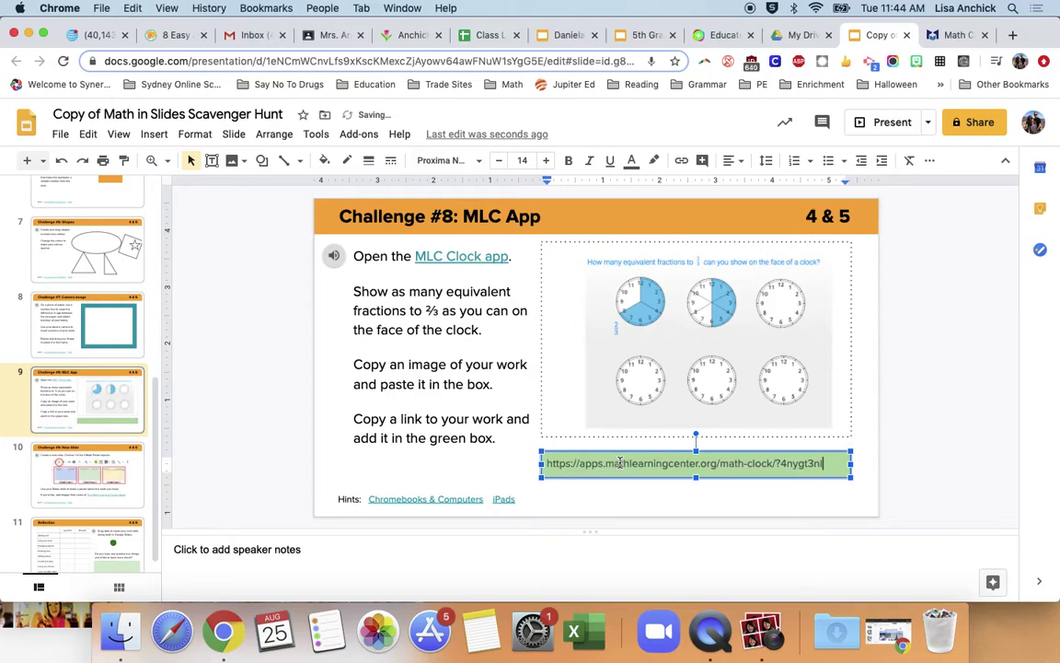
{"action": "left_click", "coordinate": [456, 452]}
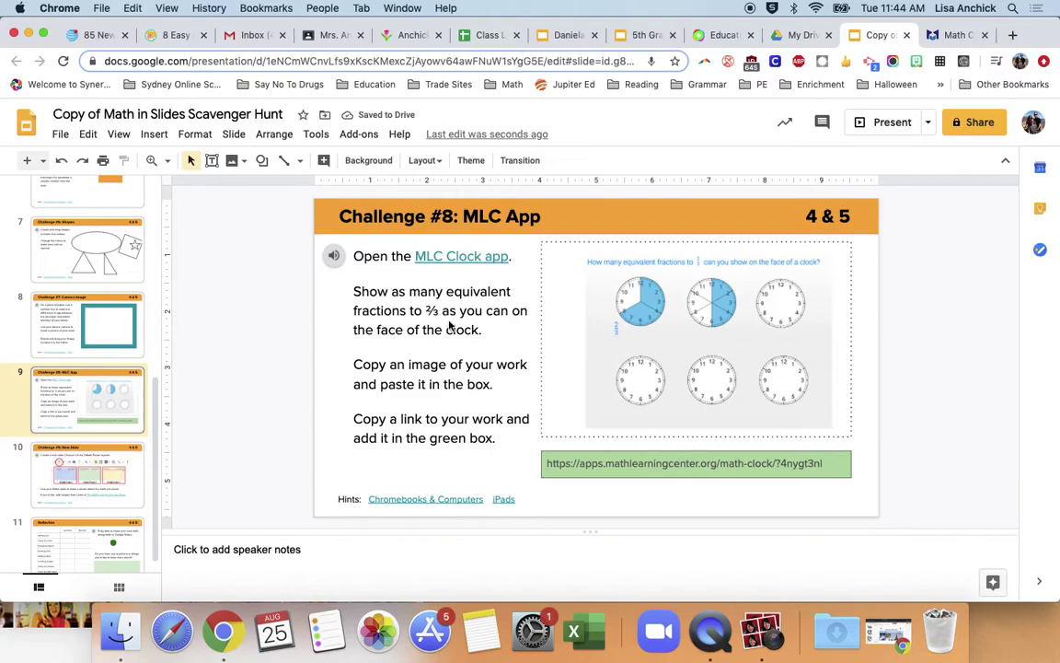
Add a new slide after Challenge #9: New Slide using the 0.Math Poster 1 layout
{"action": "left_click", "coordinate": [84, 481]}
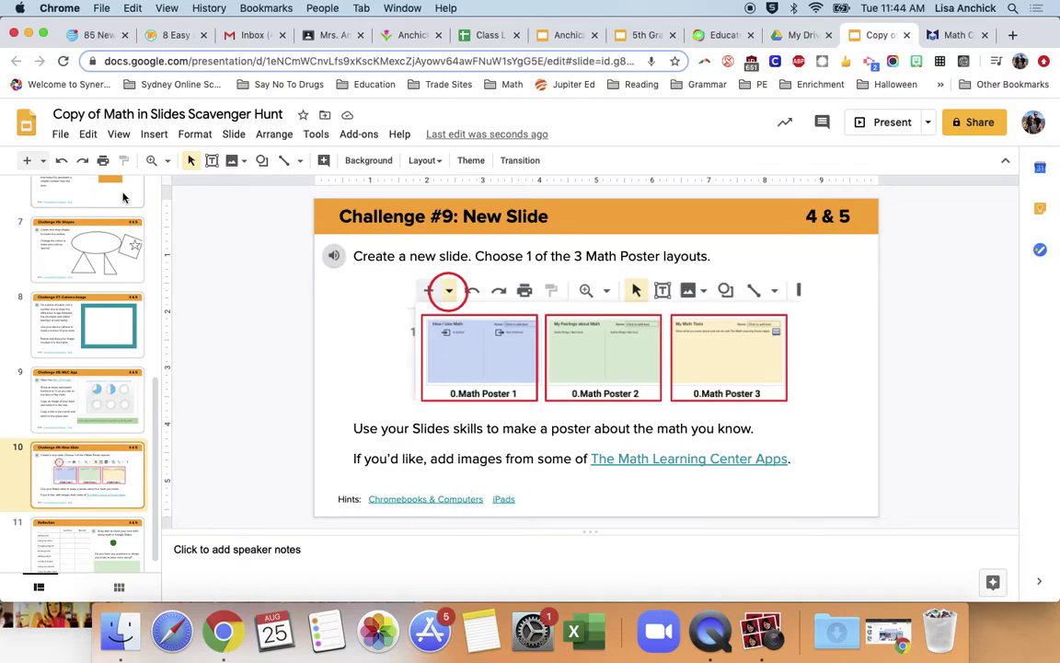
{"action": "left_click", "coordinate": [42, 164]}
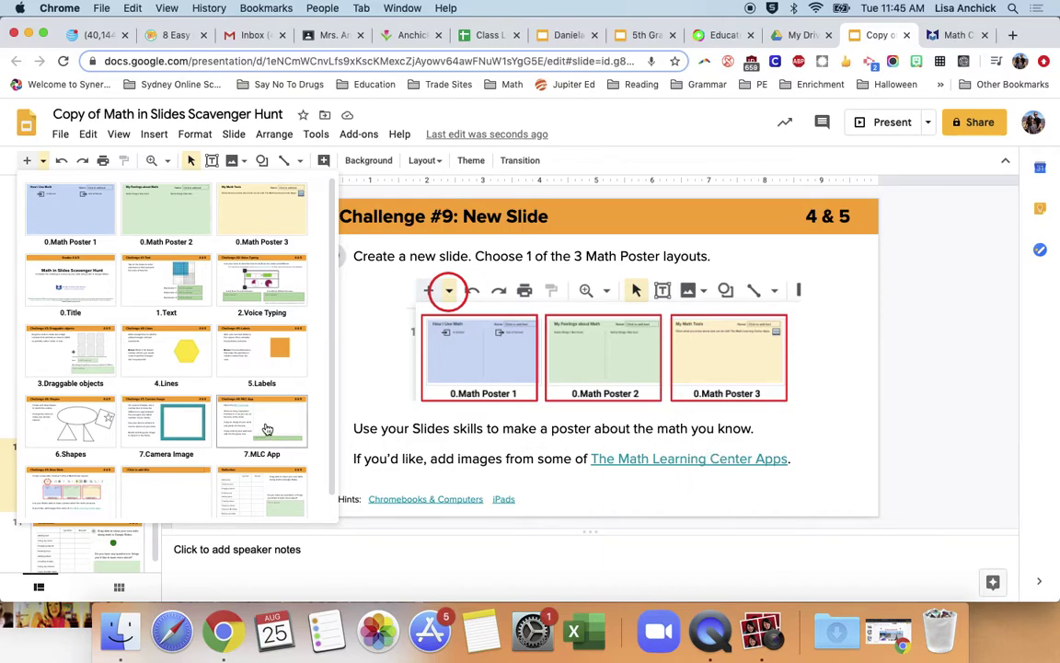
{"action": "left_click", "coordinate": [74, 195]}
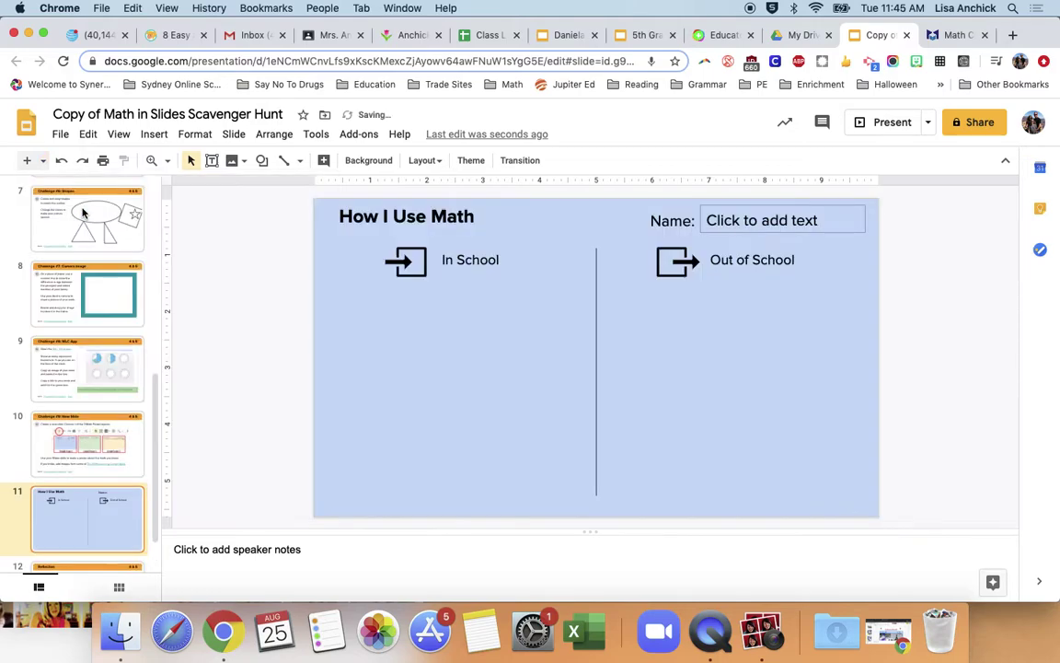
Enter the teacher's name in the Name field of the How I Use Math poster
{"action": "left_click", "coordinate": [769, 217]}
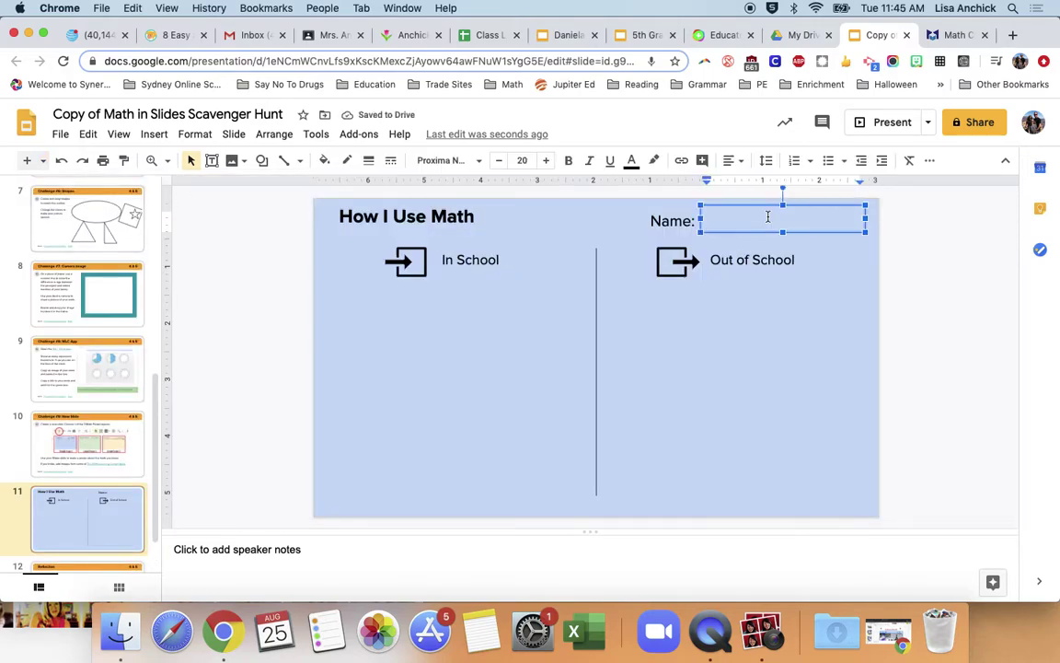
{"action": "type", "text": "Mrs. Anchick"}
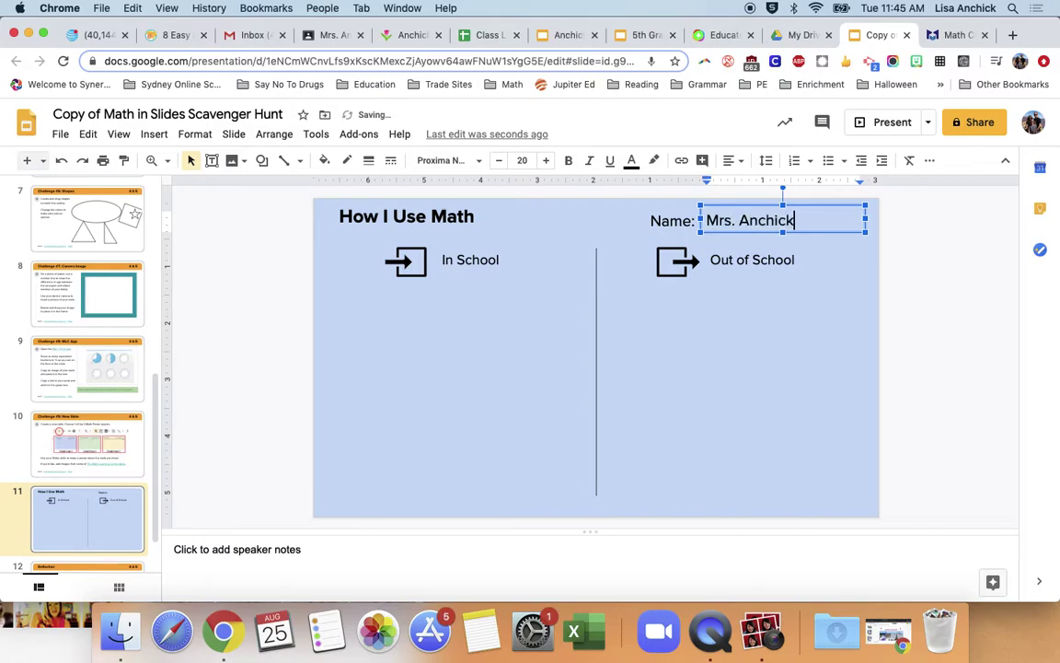
{"action": "left_click", "coordinate": [452, 327]}
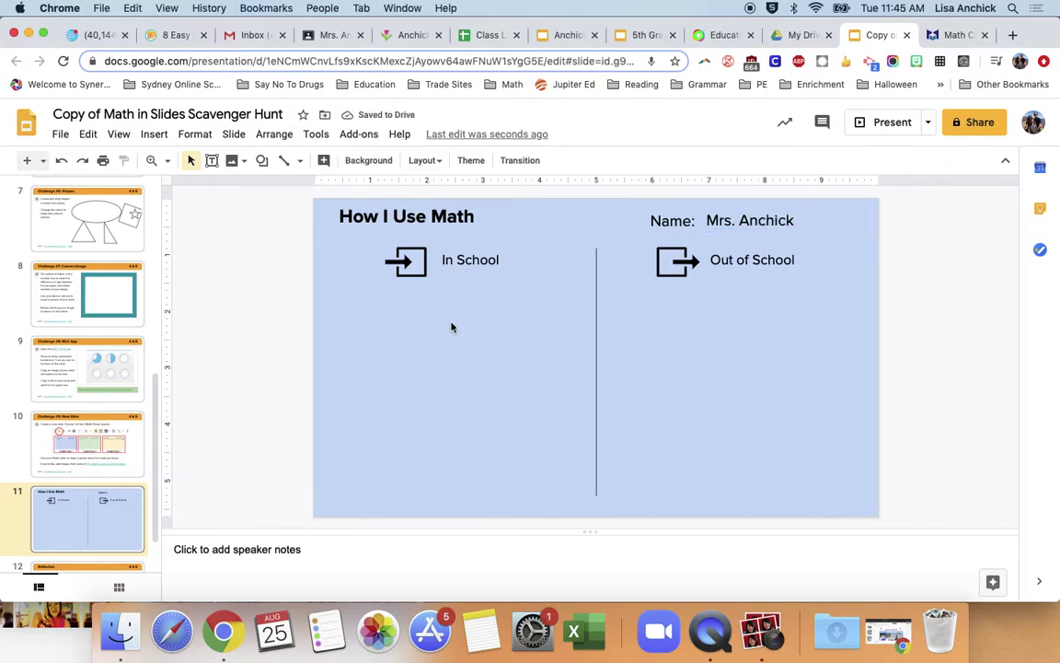
Add a text box below In School on the How I Use Math poster and start a bulleted list in it
{"action": "left_click", "coordinate": [211, 160]}
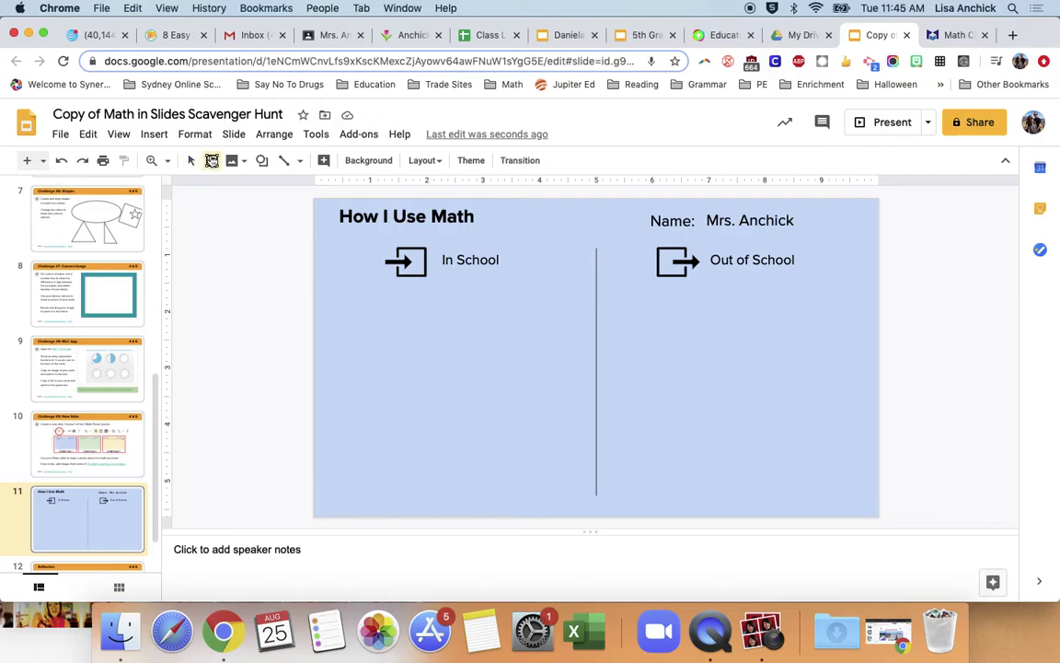
{"action": "left_click_drag", "start_coordinate": [381, 299], "coordinate": [555, 368]}
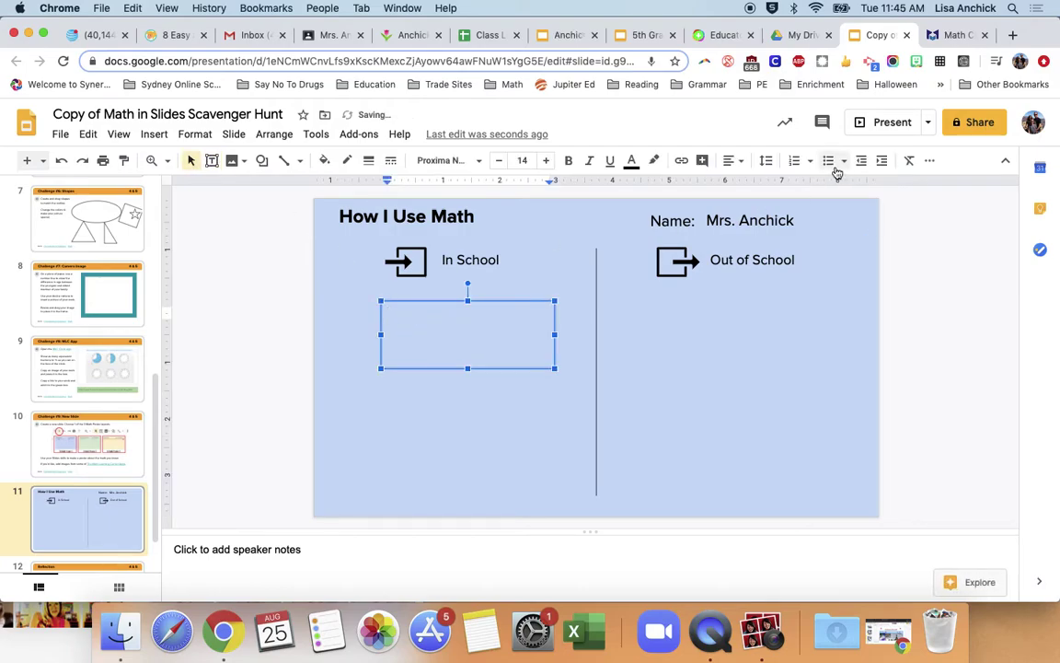
{"action": "left_click", "coordinate": [793, 164]}
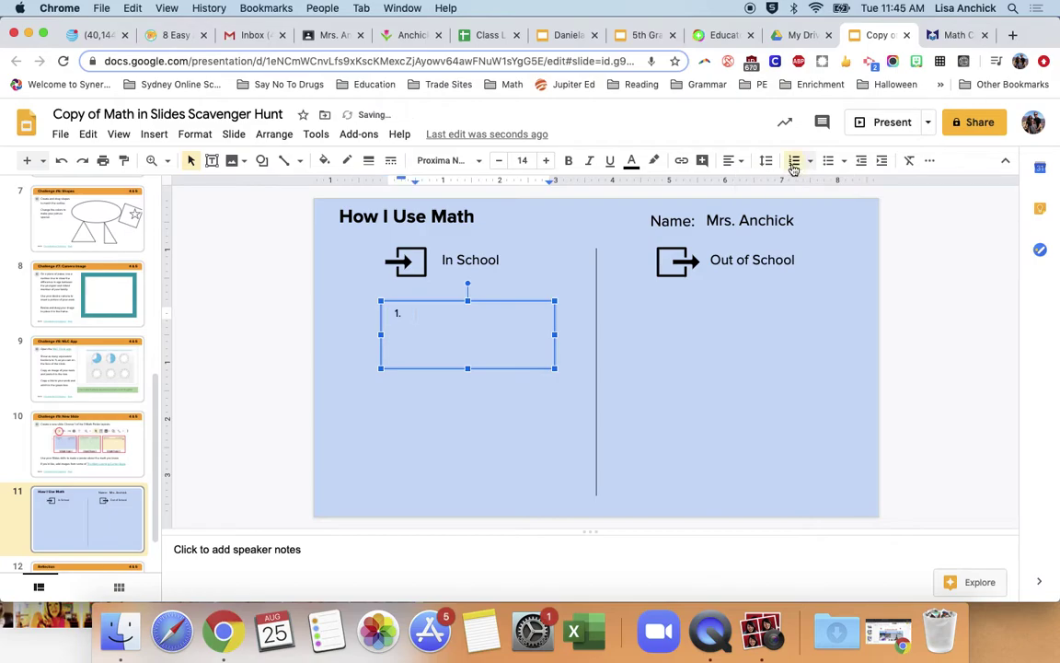
{"action": "left_click", "coordinate": [829, 162]}
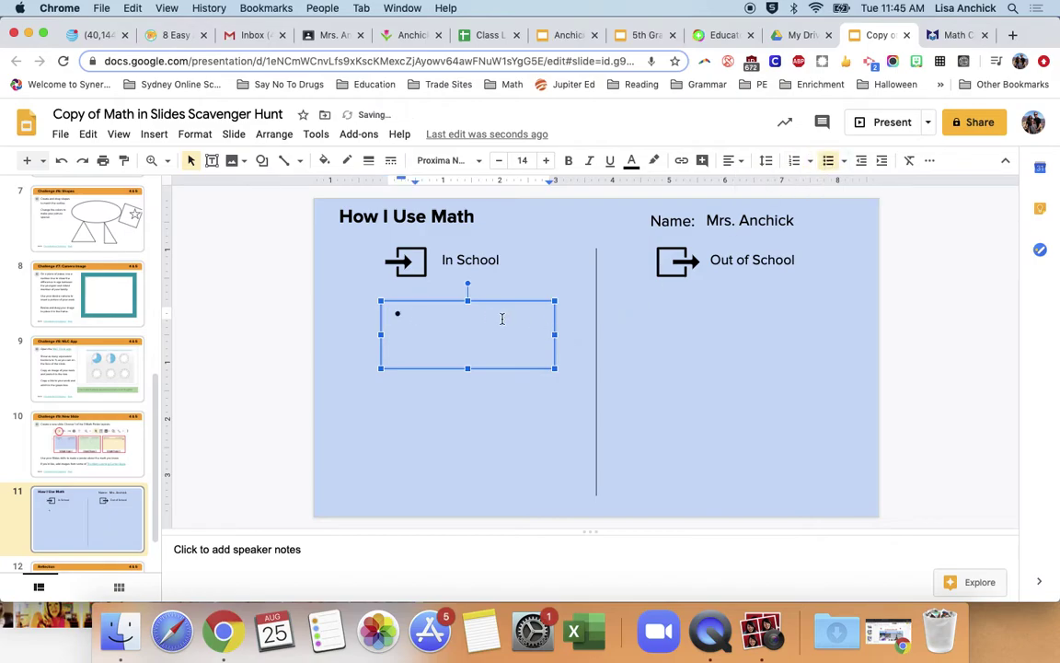
{"action": "left_click", "coordinate": [457, 428]}
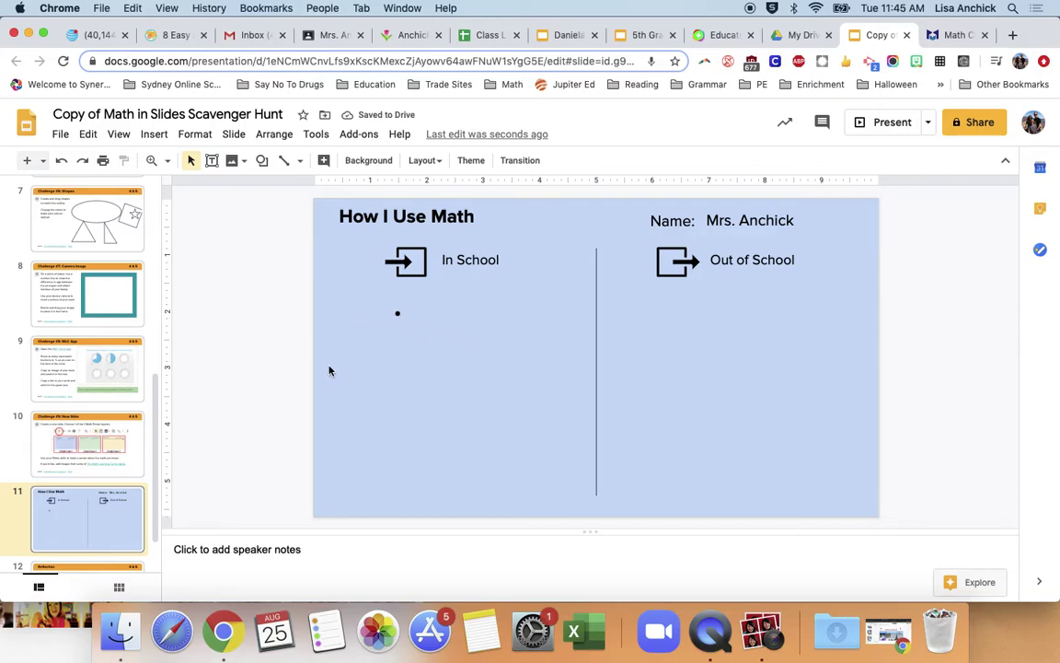
On the Reflection slide, place a green dot under "I got this!" for Adding text and another under "Not yet!" for Using my voice
{"action": "left_click", "coordinate": [125, 419]}
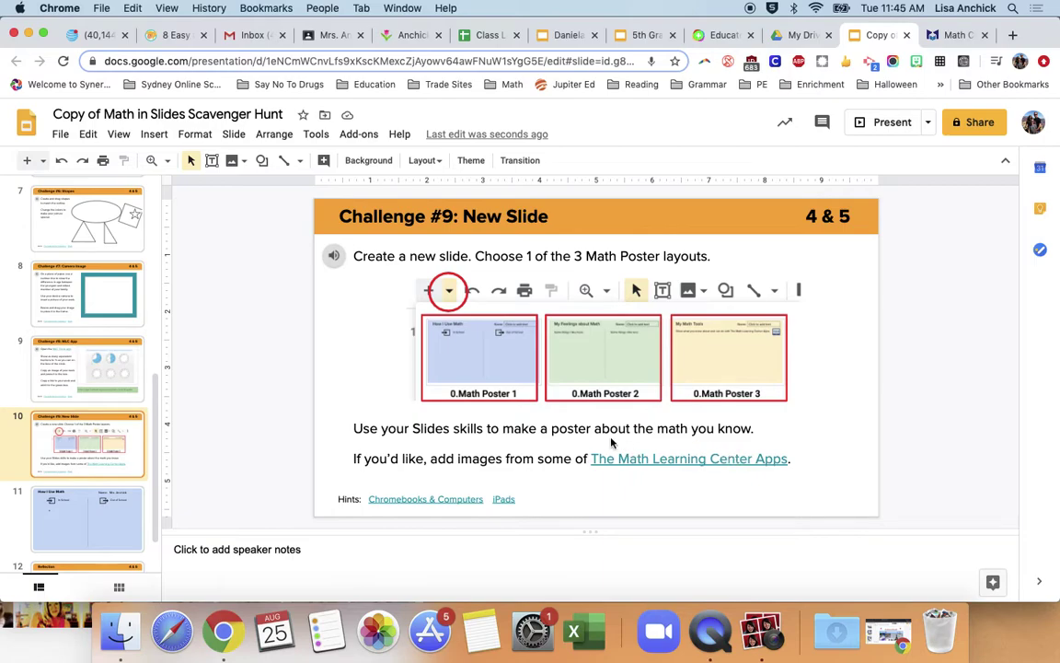
{"action": "scroll", "coordinate": [92, 428], "scroll_direction": "down", "scroll_amount": 2}
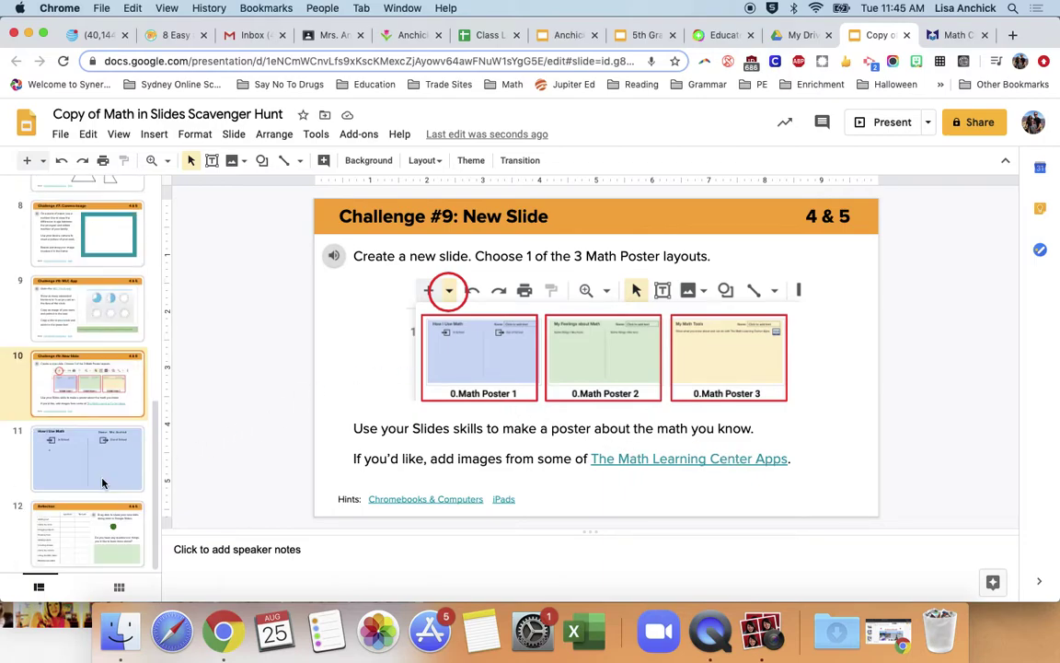
{"action": "left_click", "coordinate": [67, 552]}
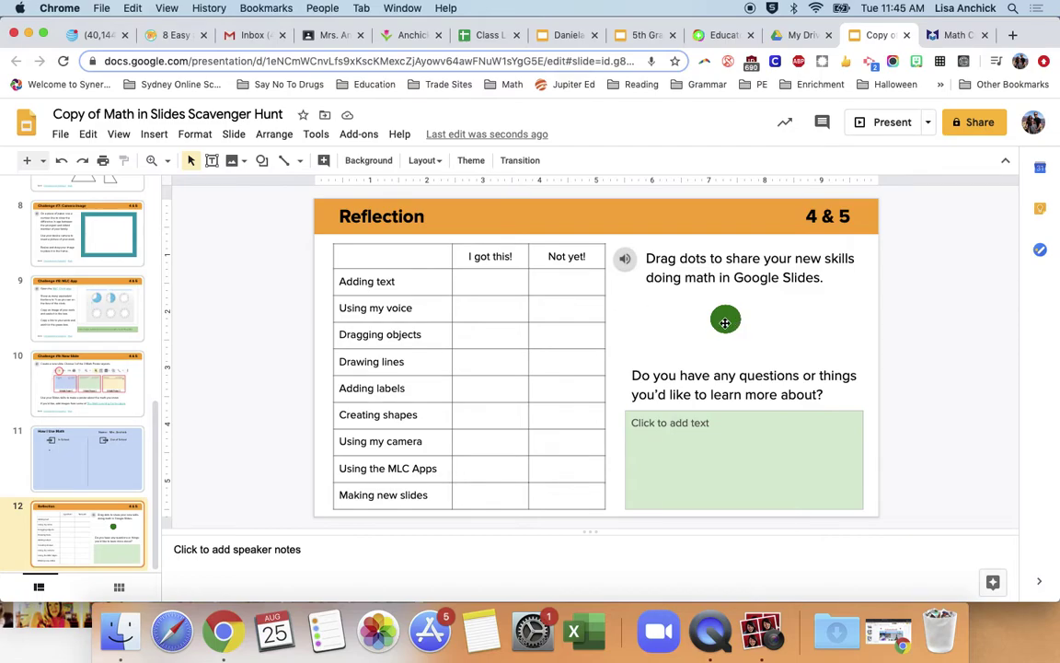
{"action": "left_click_drag", "start_coordinate": [725, 322], "coordinate": [488, 285]}
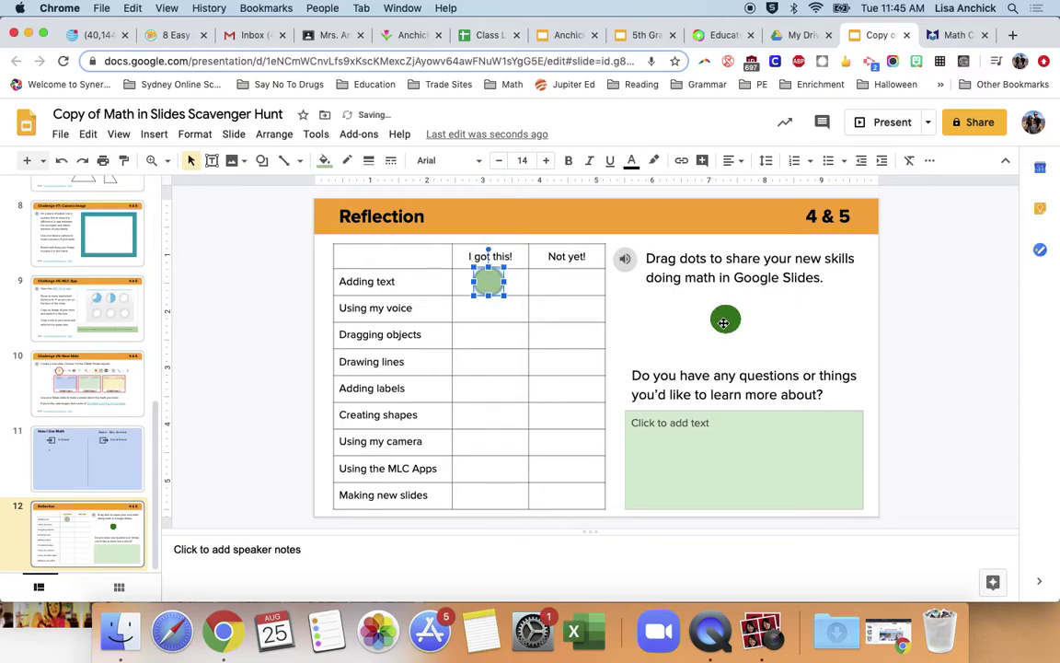
{"action": "left_click_drag", "start_coordinate": [726, 318], "coordinate": [567, 316]}
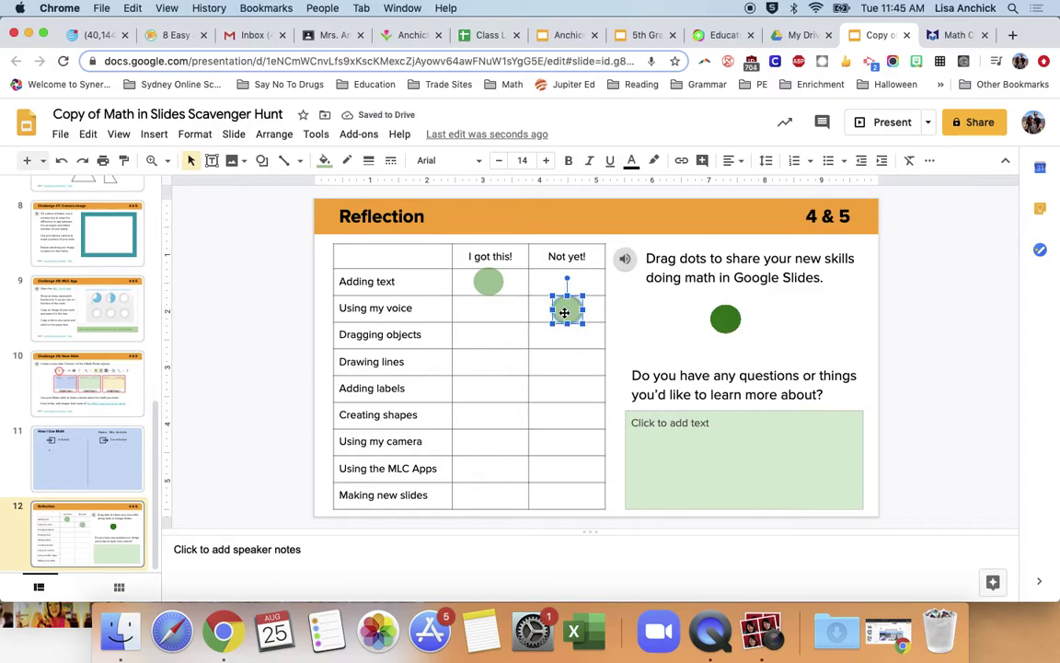
{"action": "left_click", "coordinate": [701, 438]}
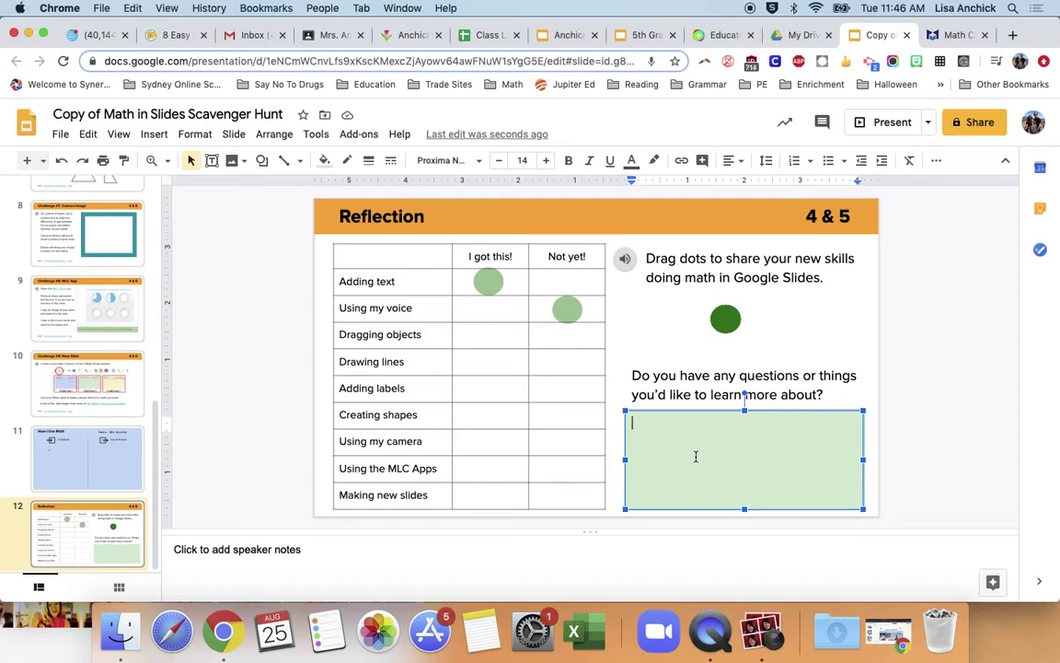
{"action": "left_click", "coordinate": [825, 322]}
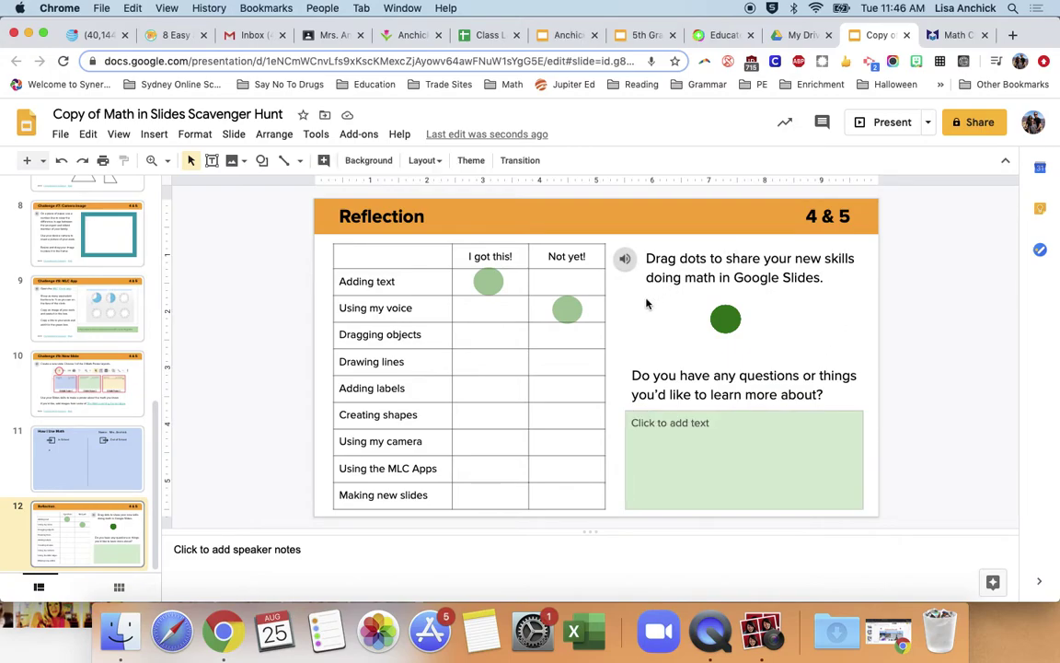